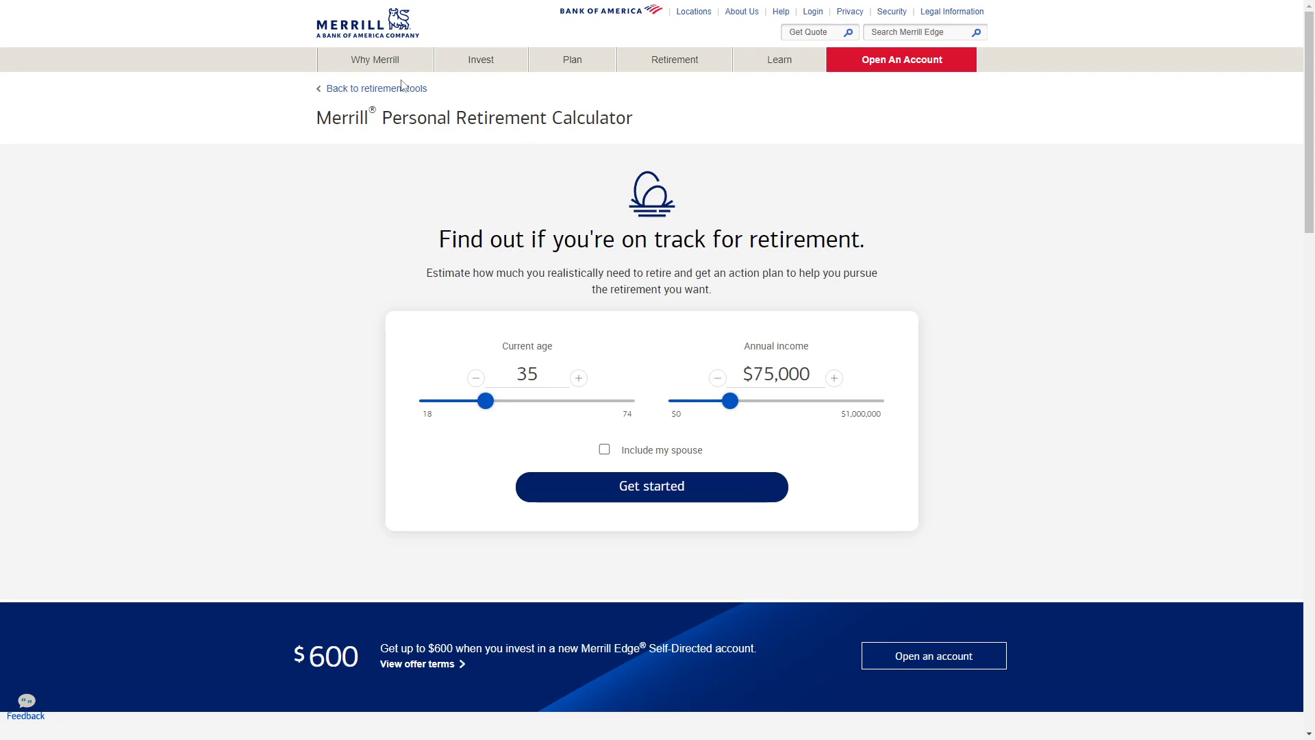
Bring up the Why Merrill navigation menu to reach Pricing & Fees
mouse_move(380, 65)
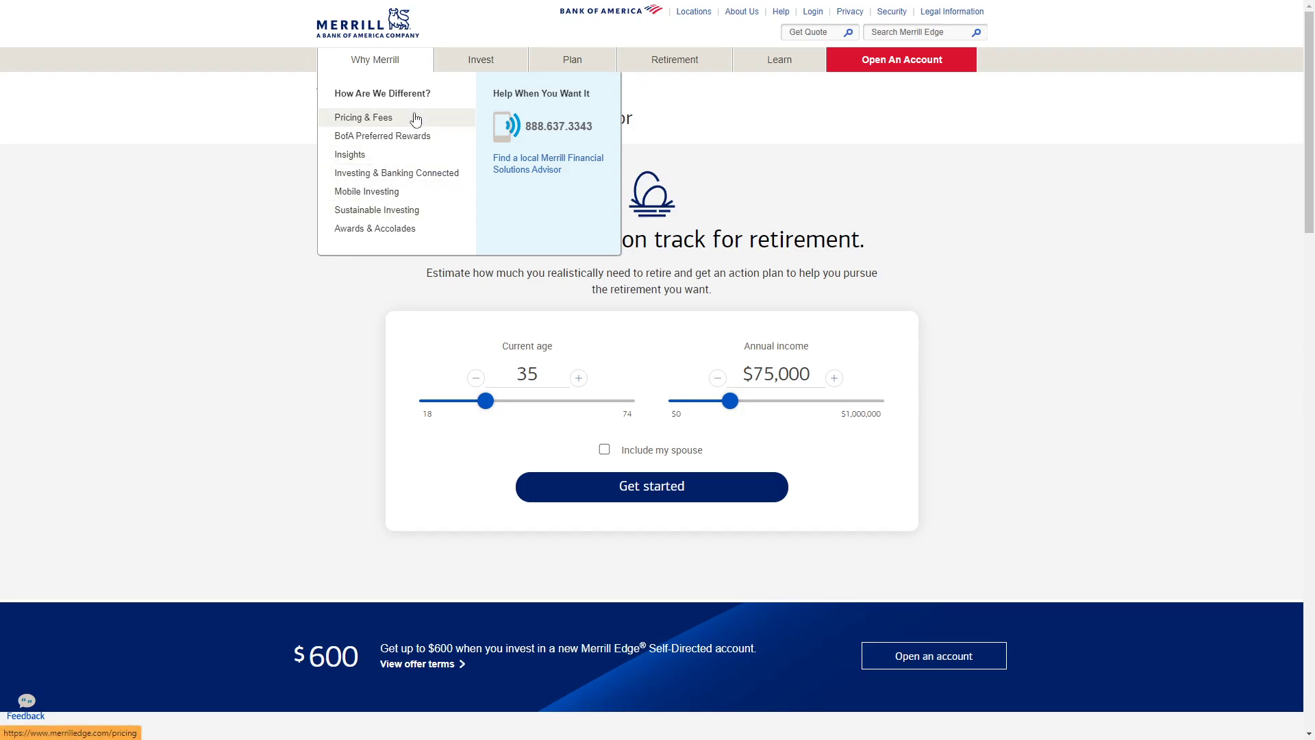
Open the Pricing & Fees page and highlight the $29.95 broker-assisted trades price
left_click(417, 174)
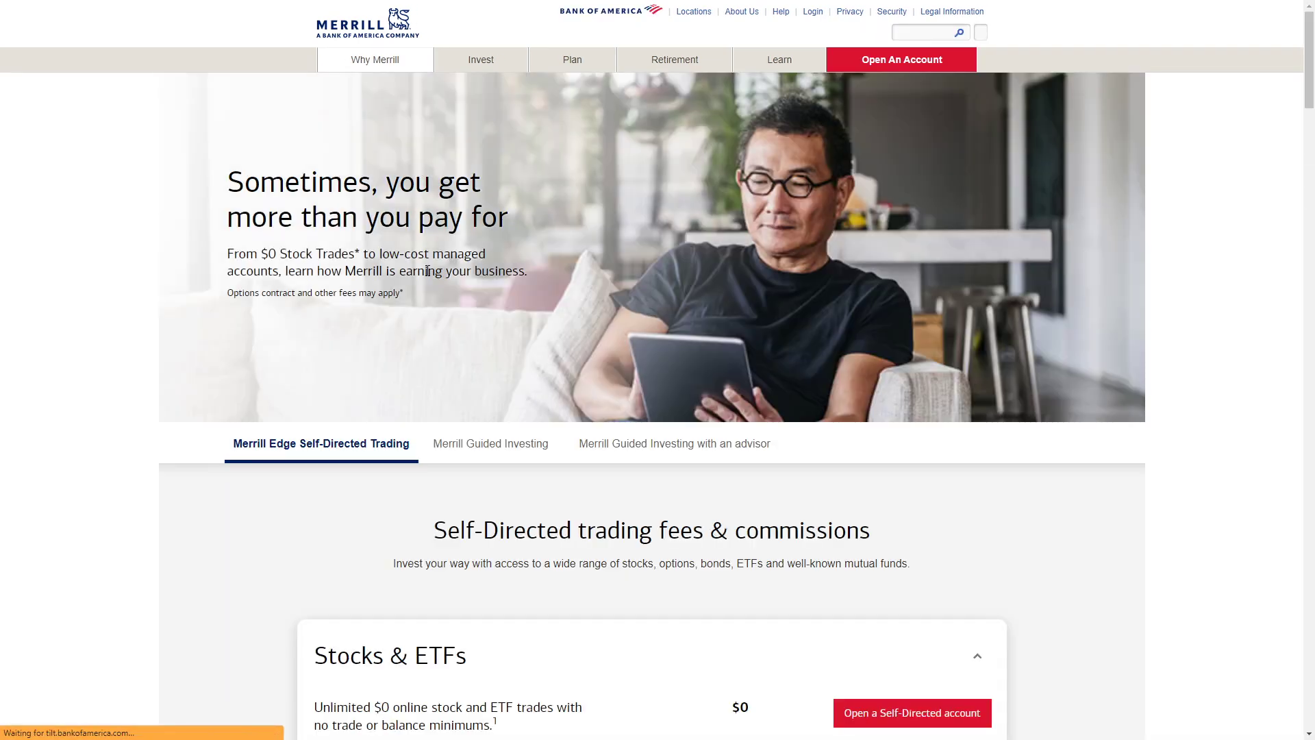
scroll(433, 309, "down", 4)
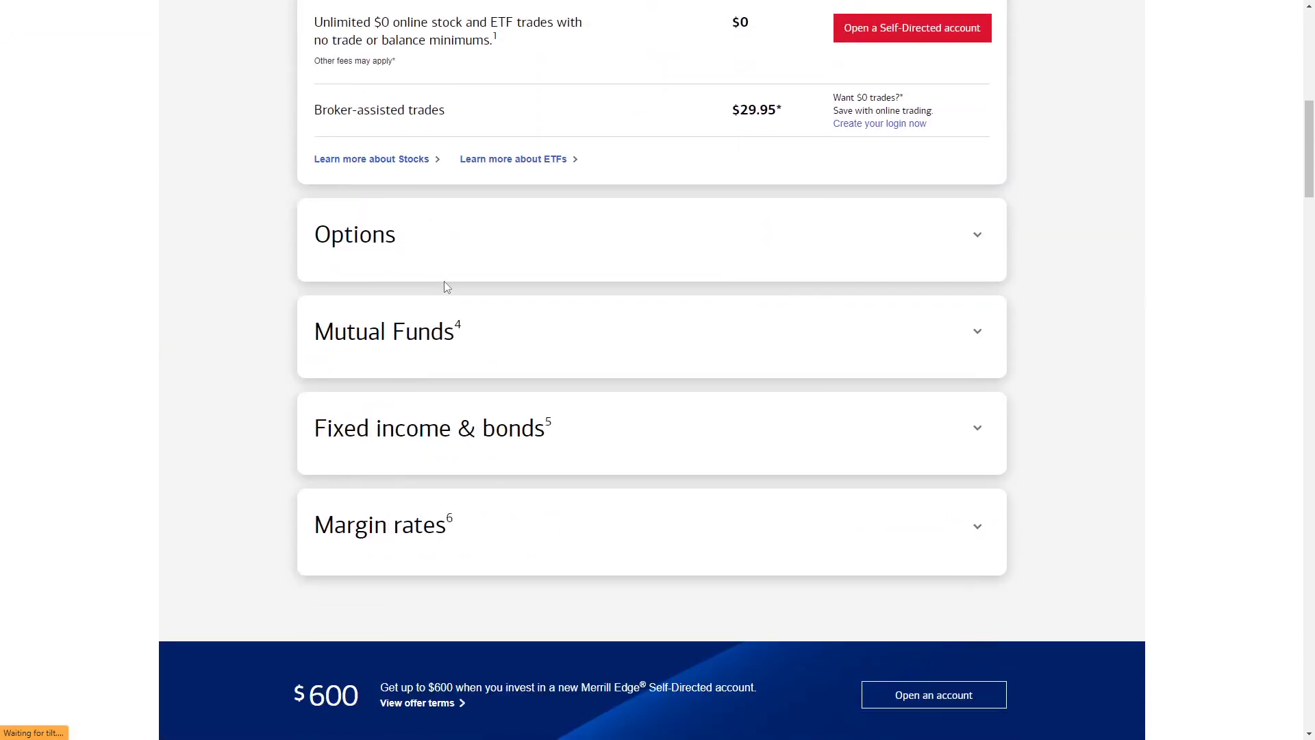
scroll(452, 283, "up", 2)
scroll(462, 280, "up", 2)
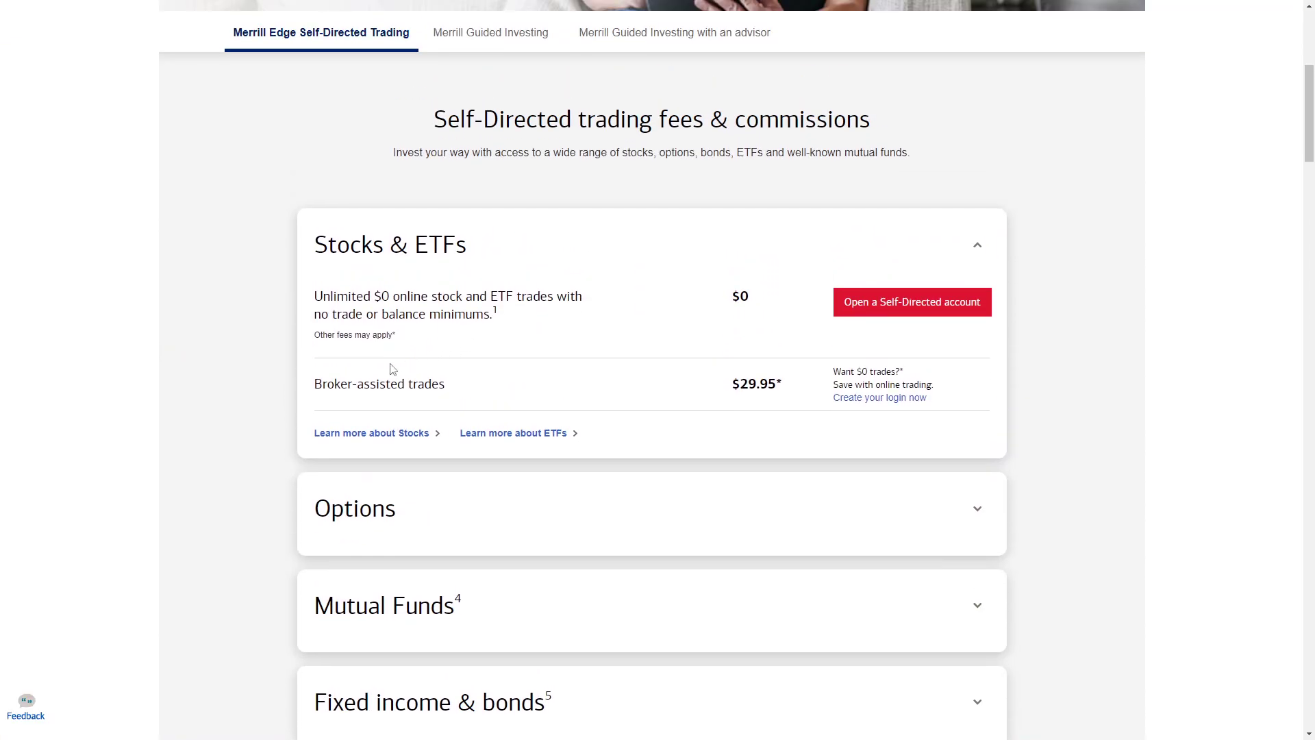
left_click_drag(289, 395, 465, 396)
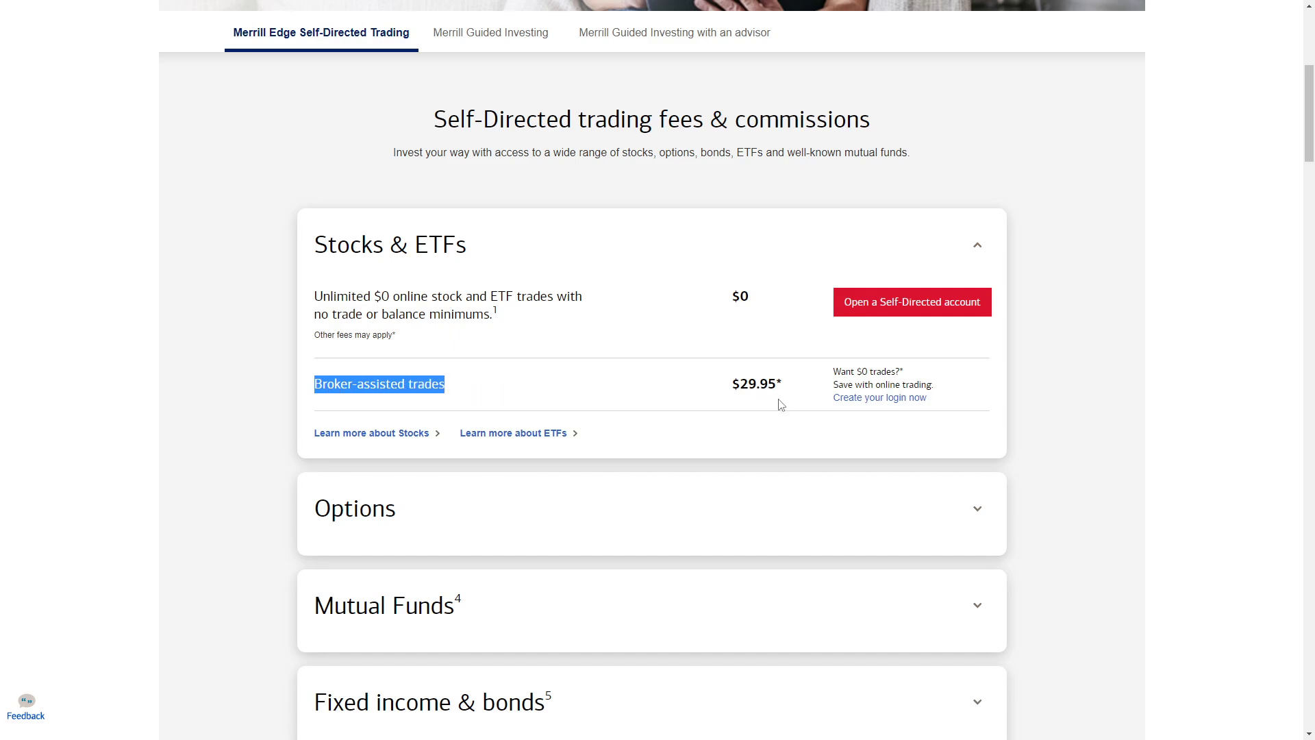
double_click(757, 385)
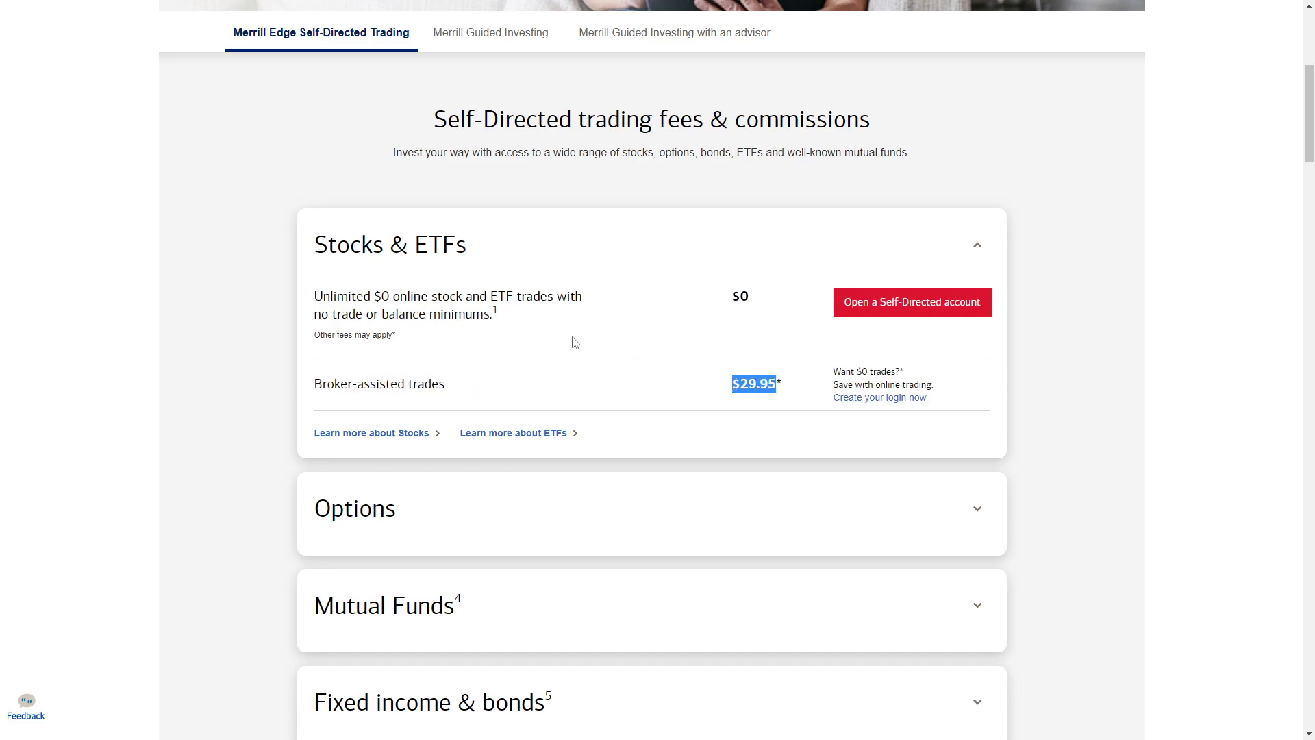
Expand the Options card and highlight its $0* + $0.65* per contract and broker-assisted details
scroll(574, 343, "down", 4)
left_click(411, 248)
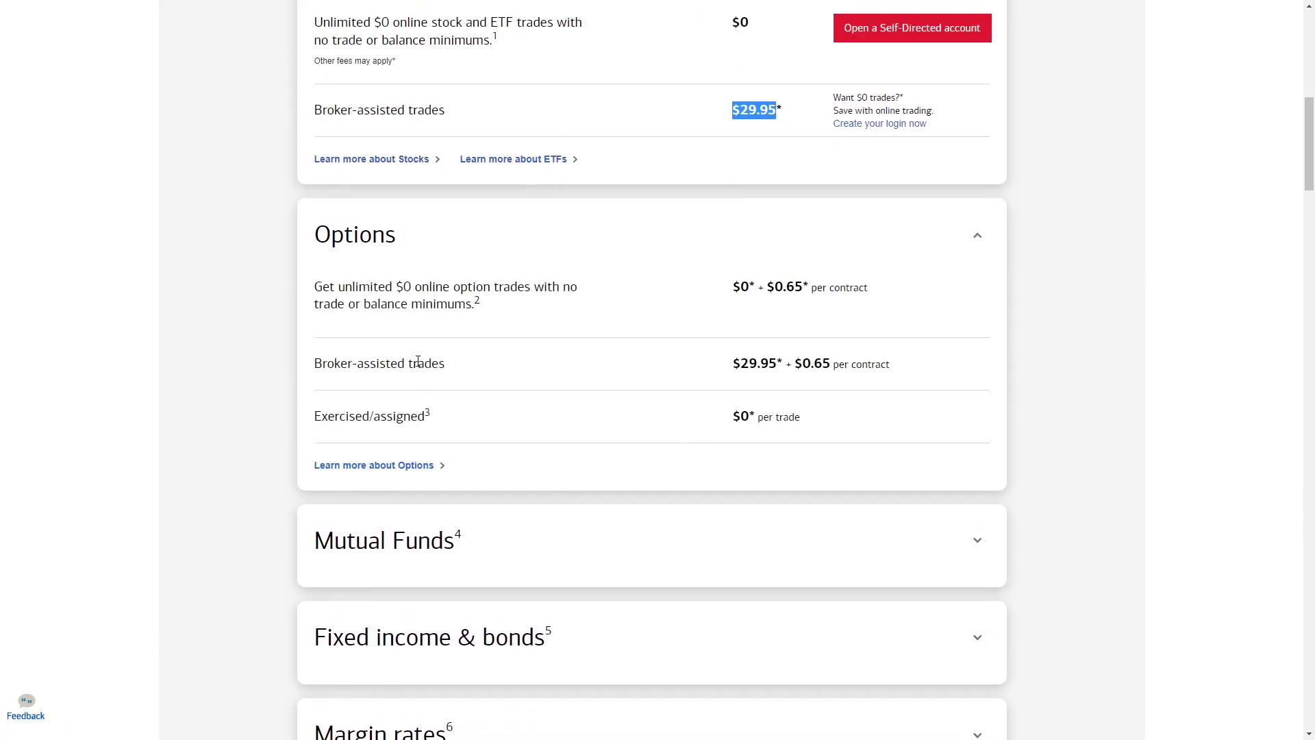
left_click_drag(446, 376, 316, 366)
left_click(458, 285)
double_click(459, 285)
triple_click(373, 285)
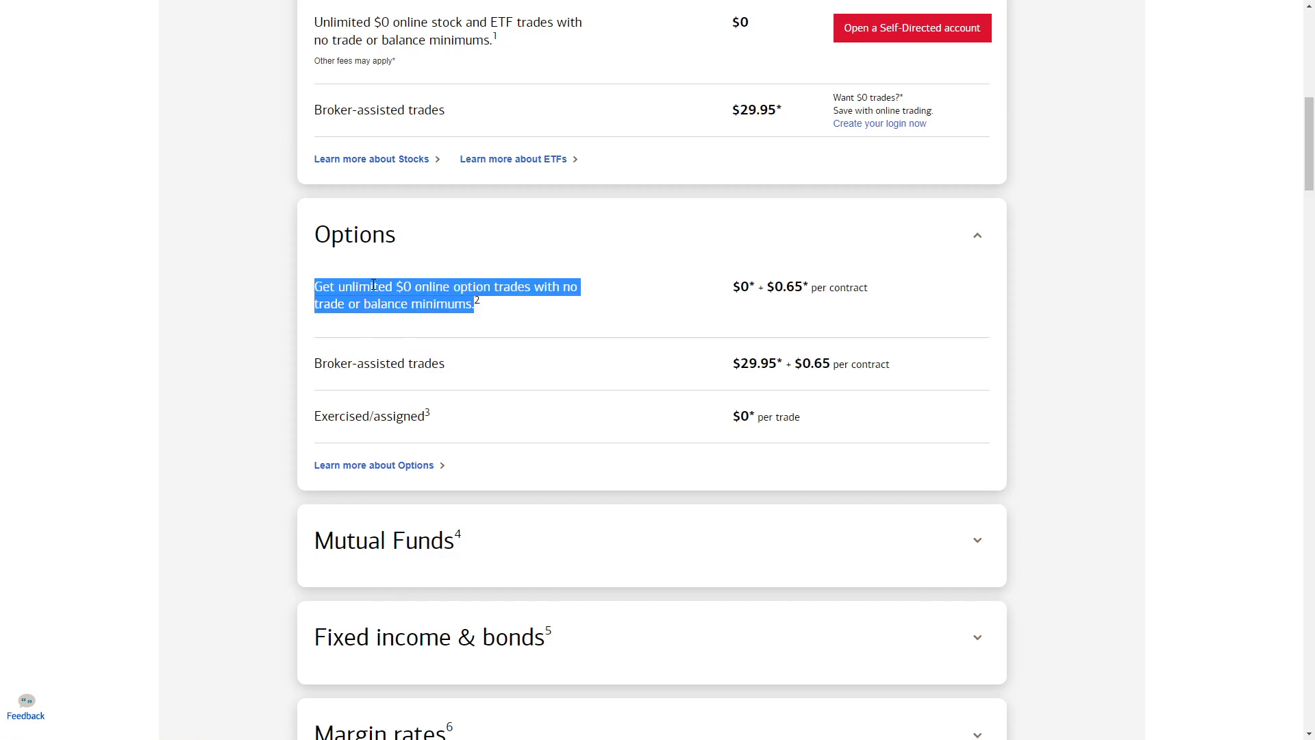
scroll(566, 302, "up", 8)
scroll(573, 293, "down", 6)
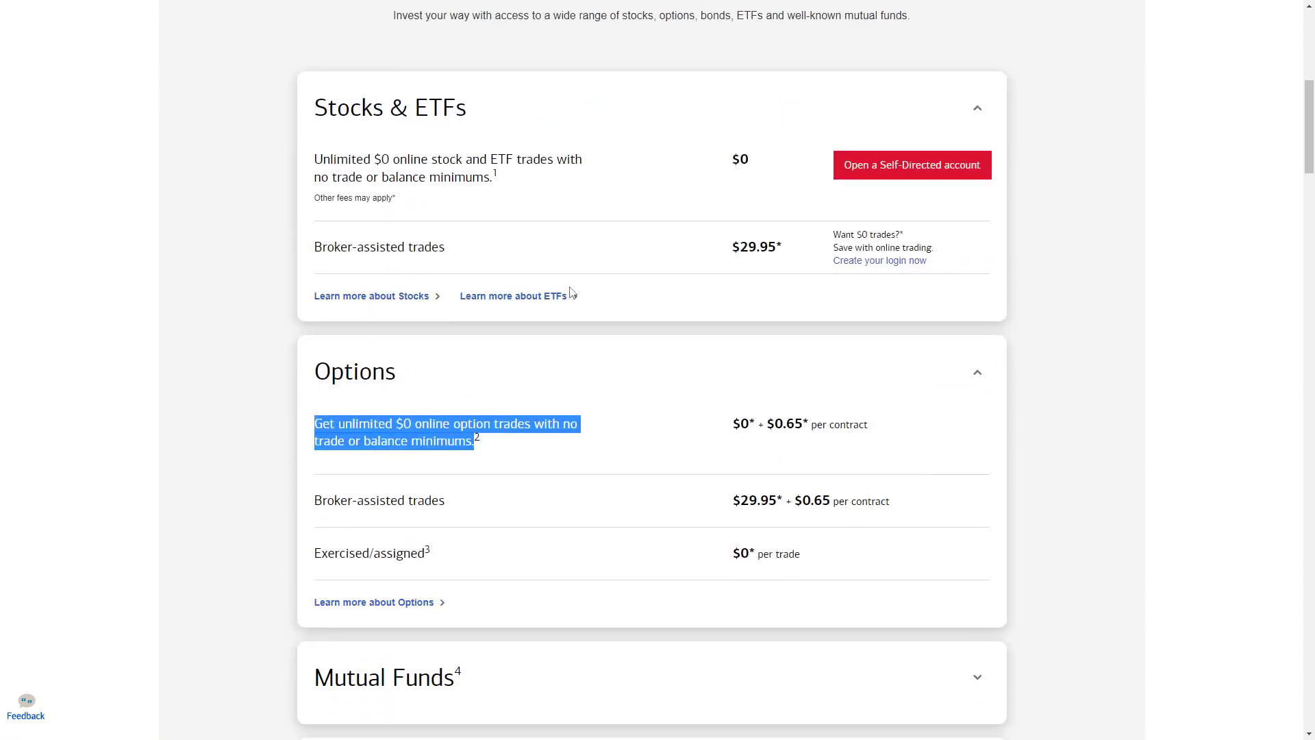
left_click(735, 428)
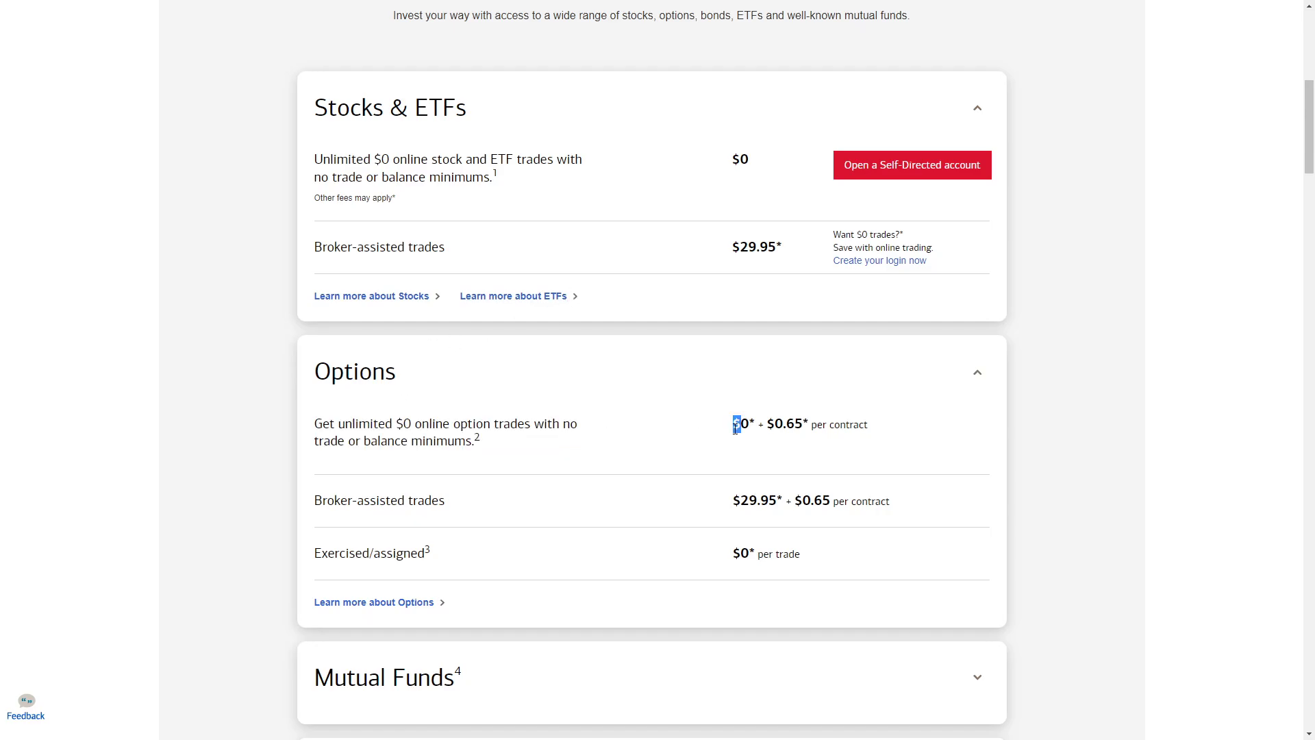
left_click_drag(735, 428, 883, 441)
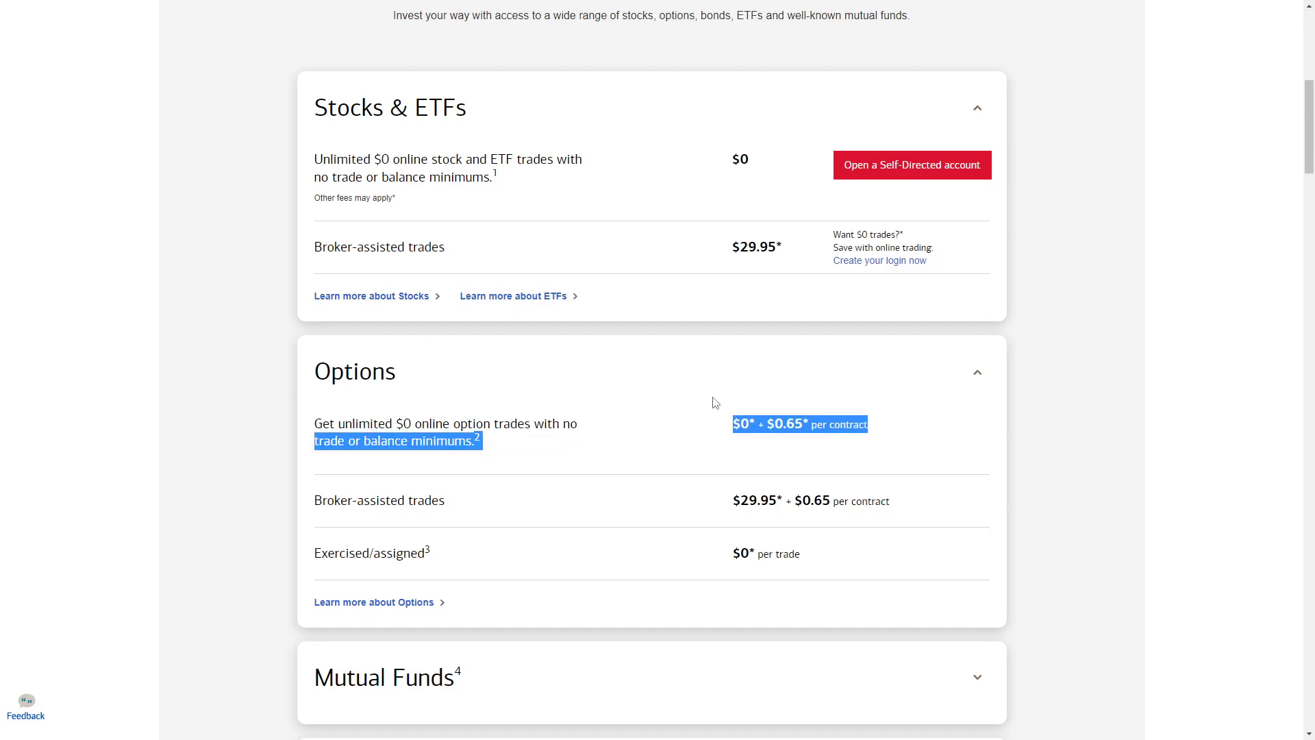
scroll(625, 391, "down", 5)
left_click(468, 388)
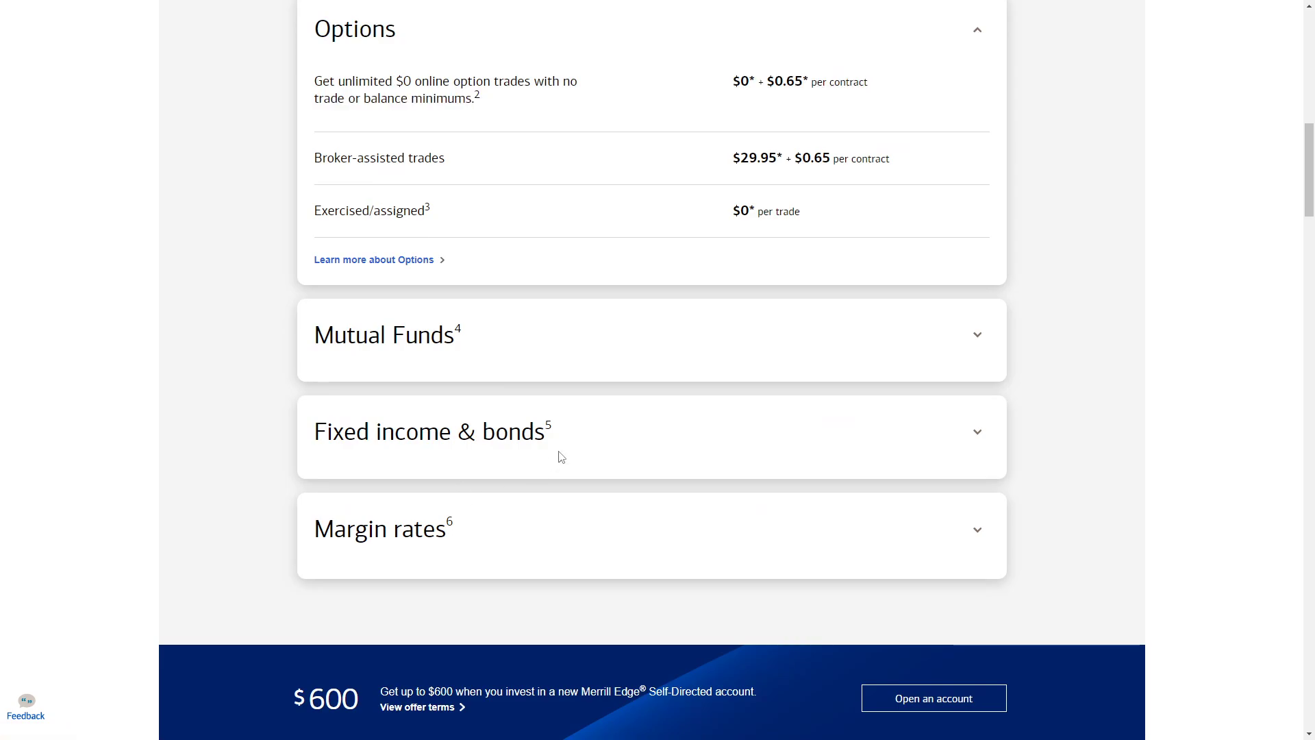
Scroll through the pricing page and its footnotes, then return to the top
scroll(651, 408, "down", 10)
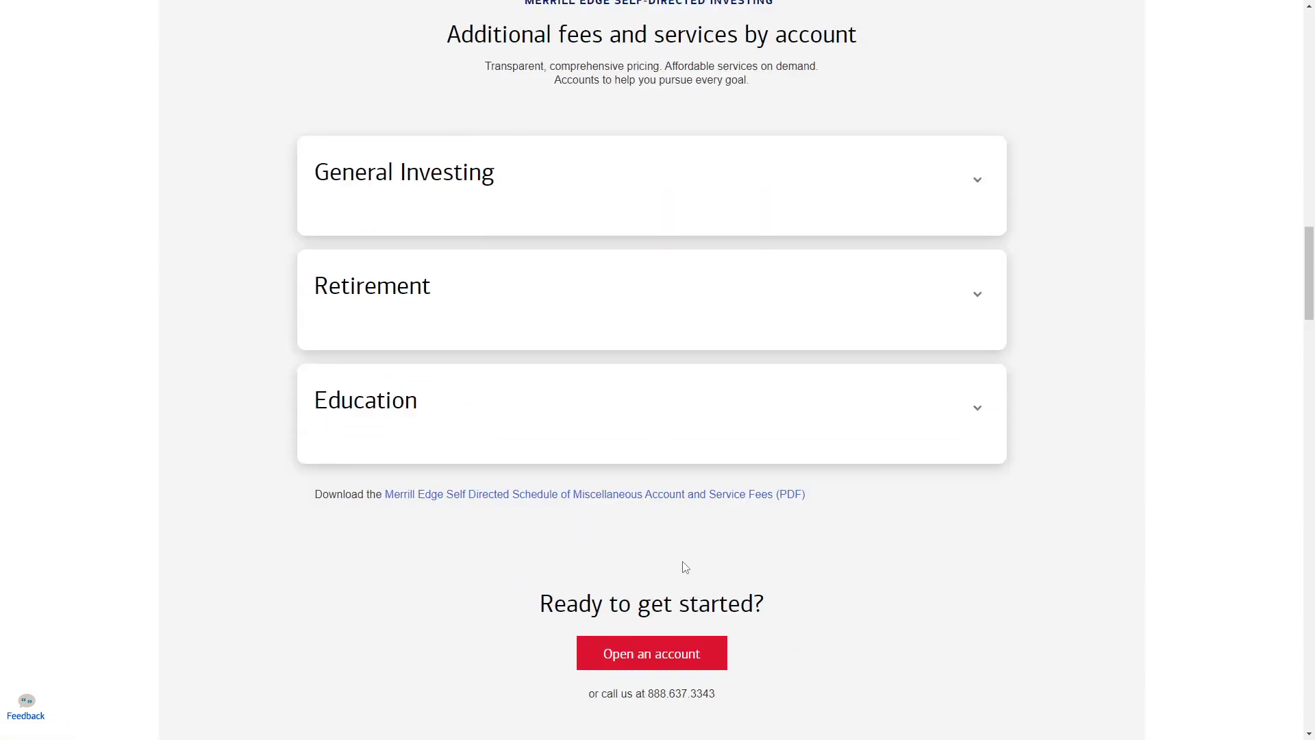
scroll(685, 568, "down", 2)
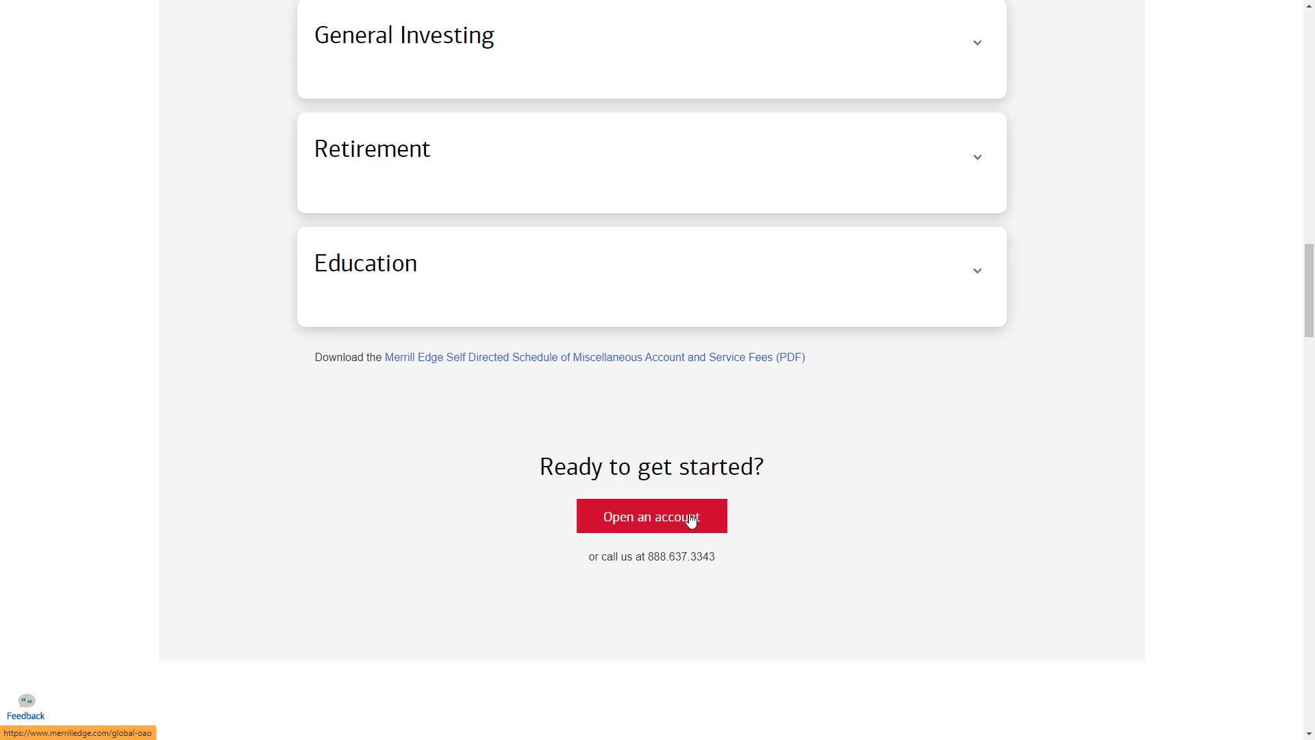
scroll(691, 519, "down", 18)
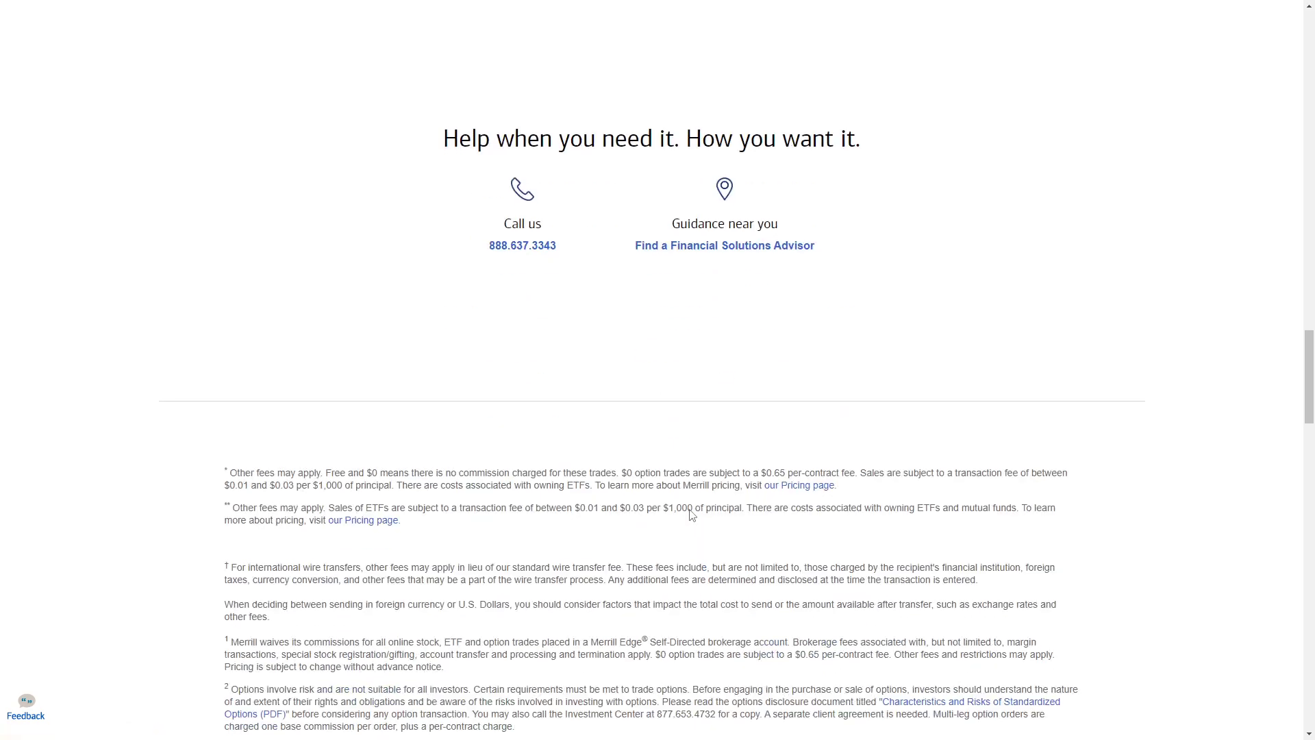
scroll(691, 507, "up", 4)
scroll(692, 489, "down", 13)
scroll(233, 360, "down", 9)
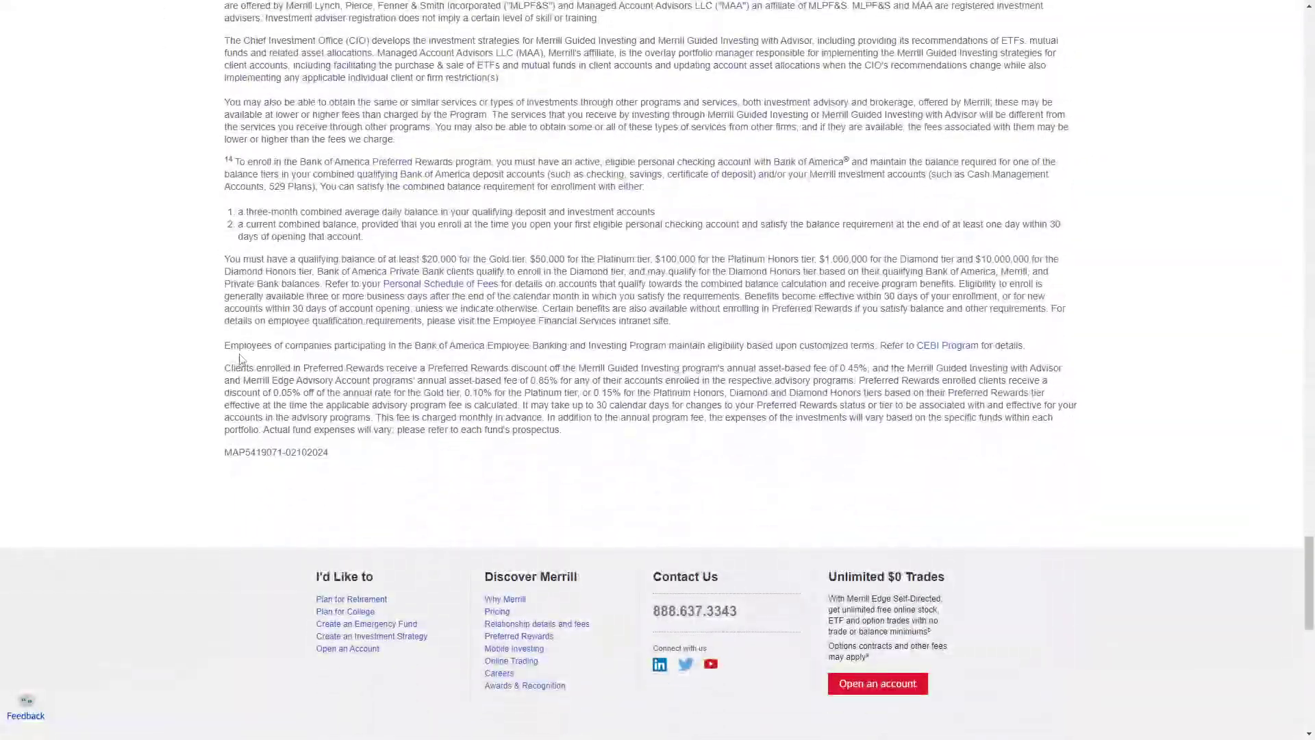
scroll(241, 361, "up", 13)
scroll(241, 361, "up", 9)
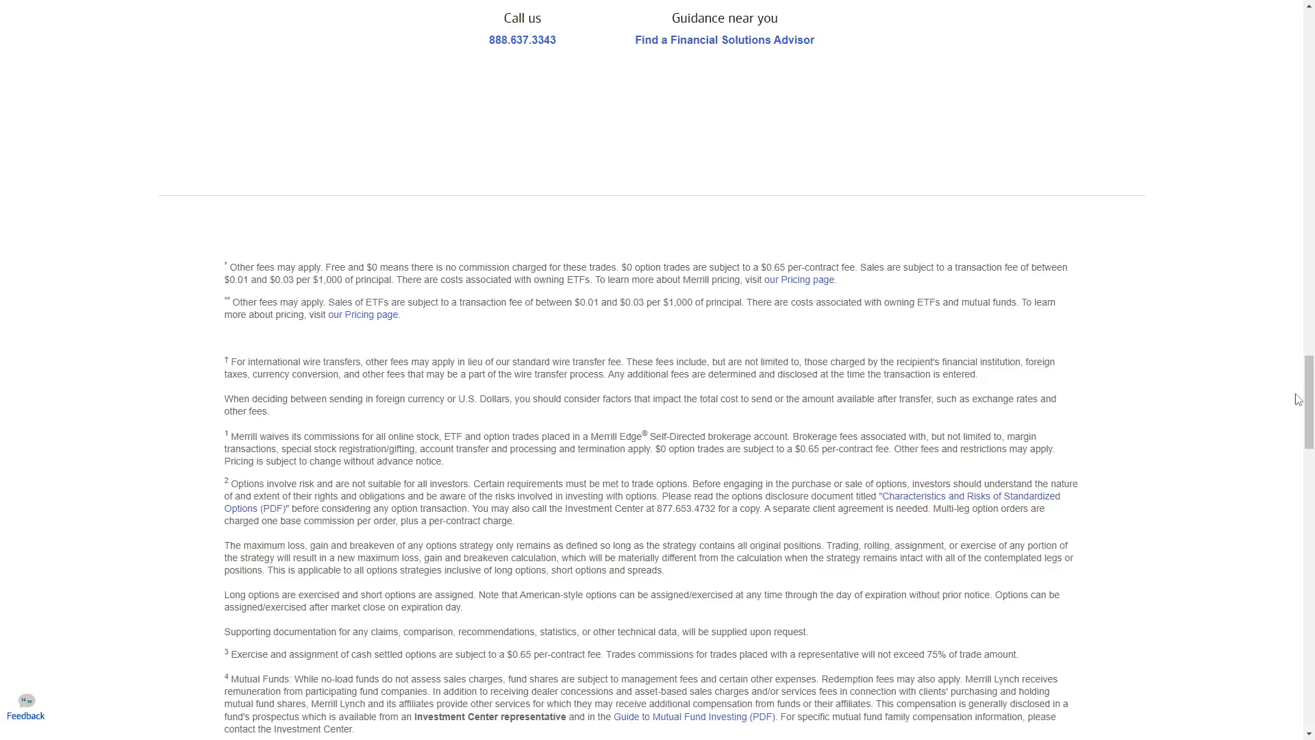
scroll(795, 343, "up", 20)
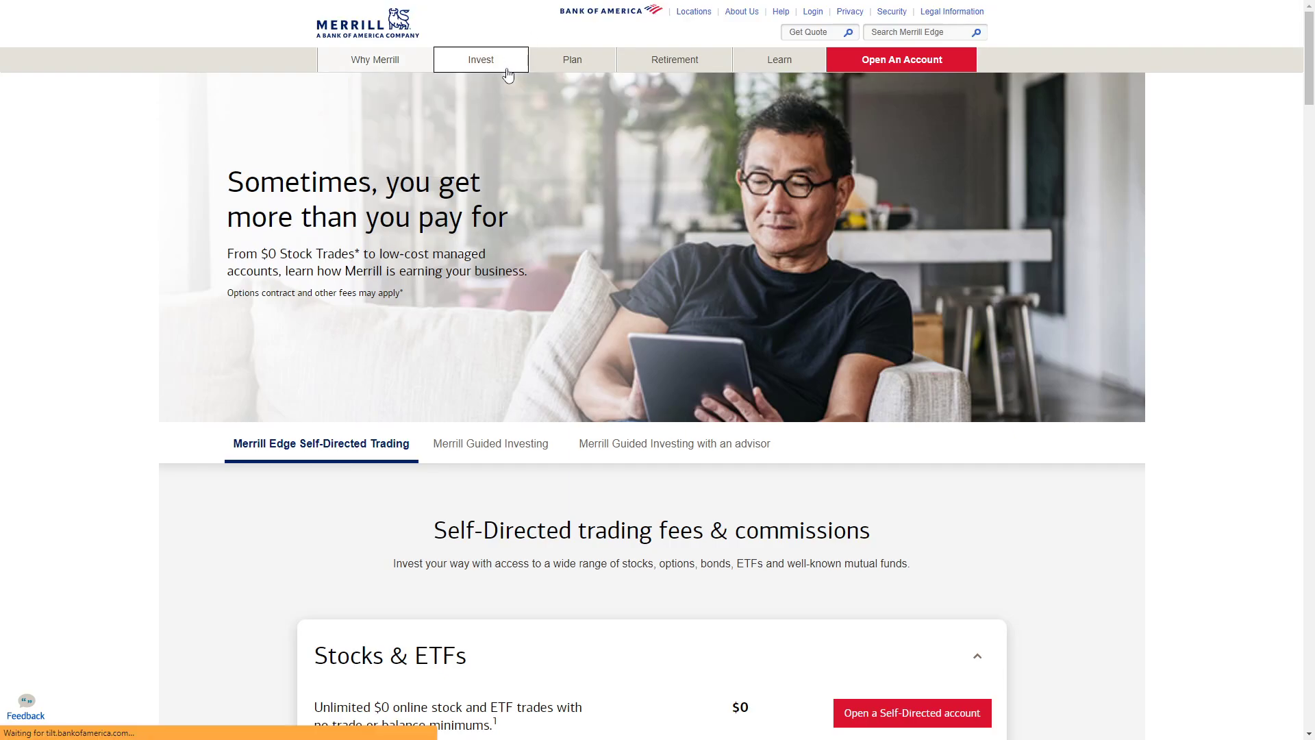
Open the Margin Trading page from the Invest menu and scroll through it
mouse_move(503, 59)
left_click(550, 125)
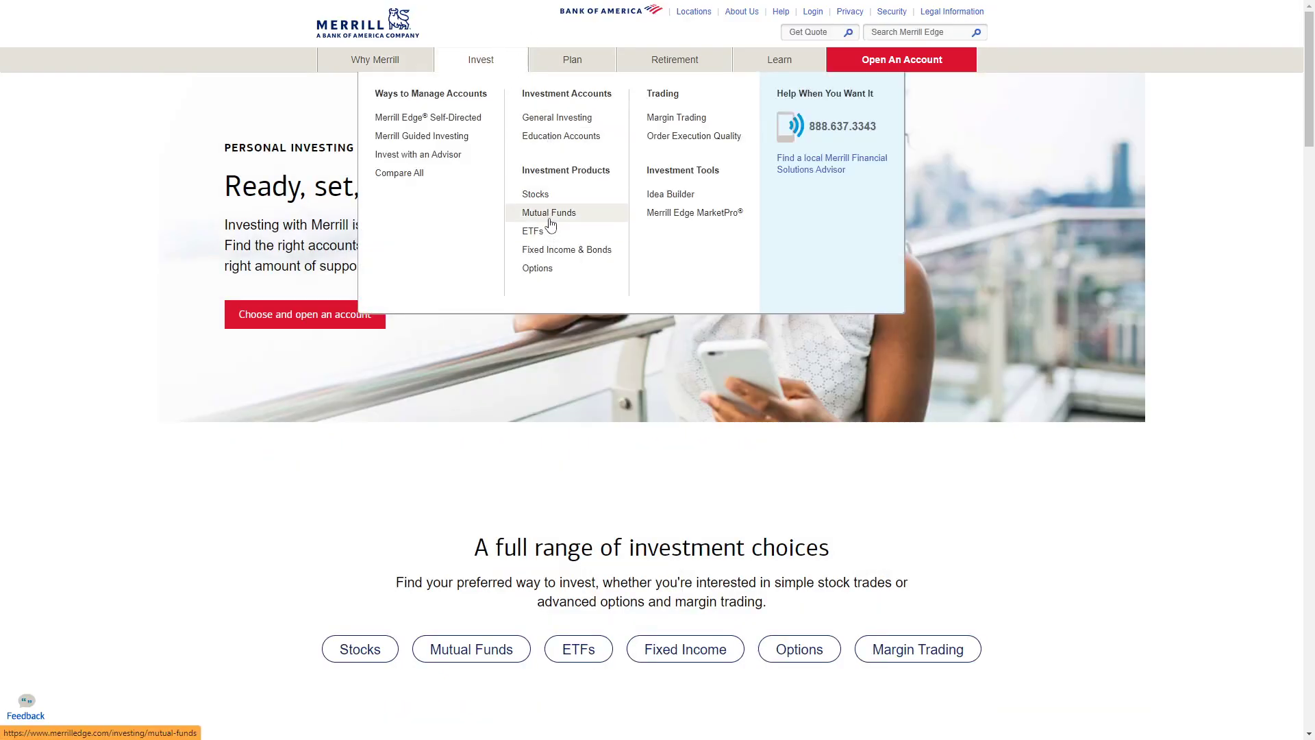
left_click(647, 121)
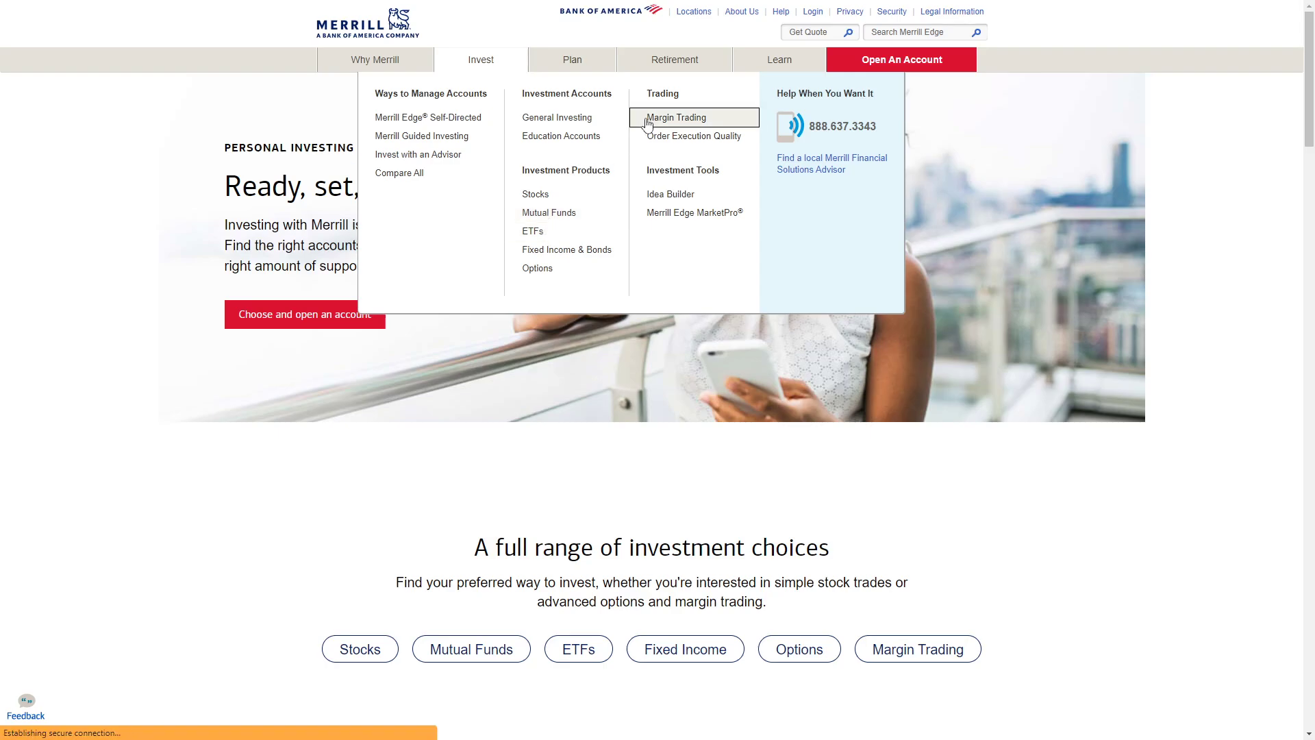
scroll(505, 211, "down", 5)
scroll(505, 211, "up", 5)
scroll(508, 215, "down", 10)
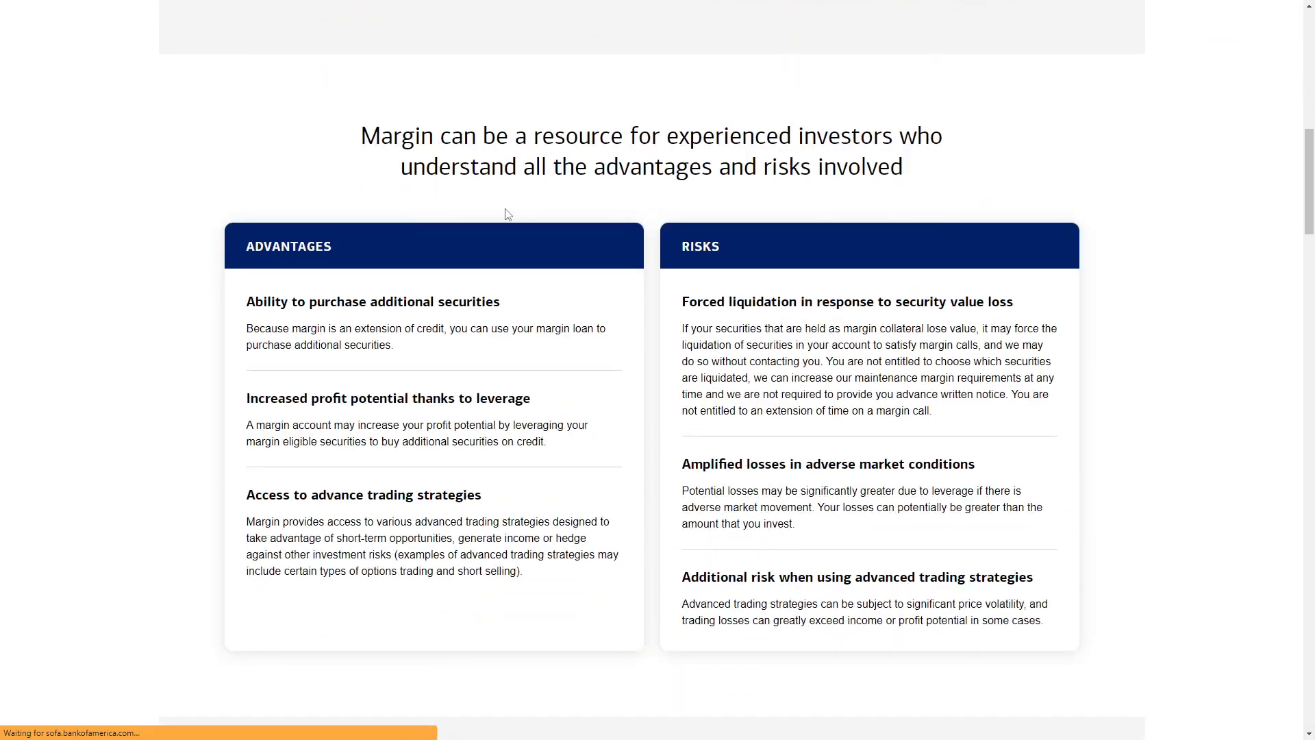
scroll(507, 214, "down", 10)
scroll(508, 214, "up", 20)
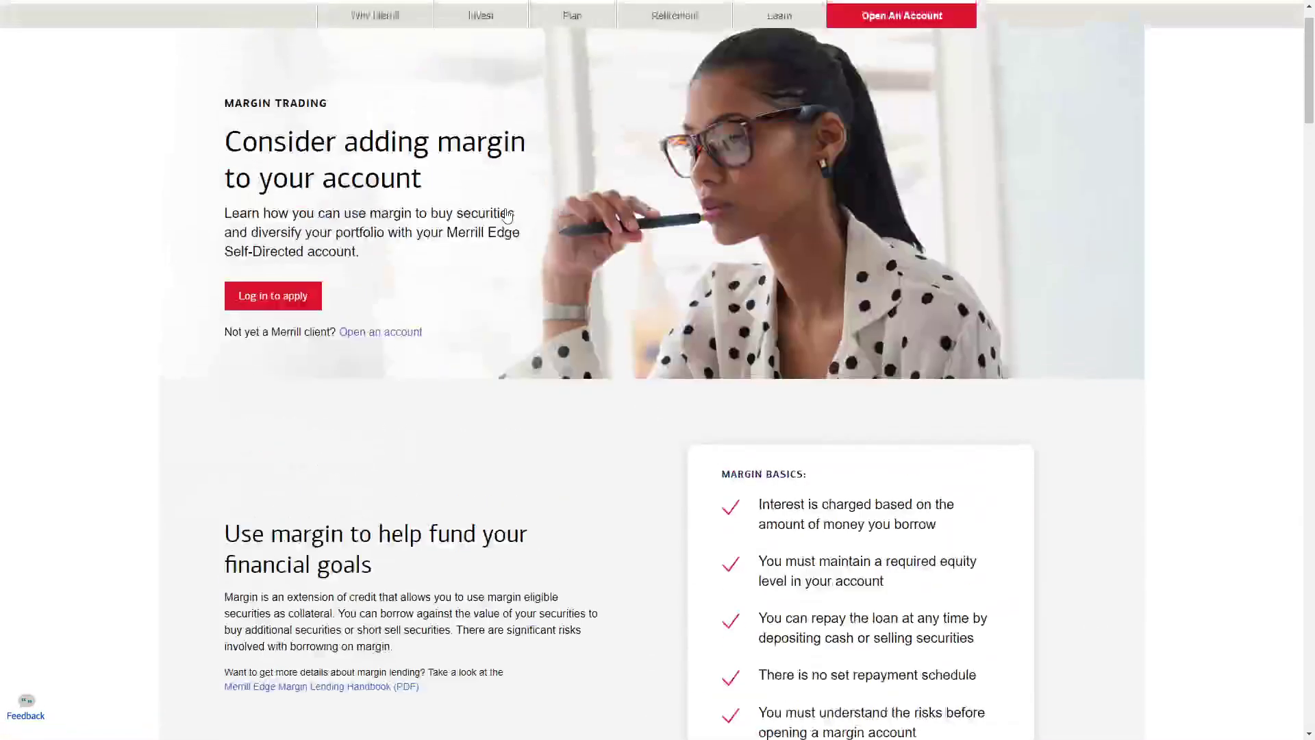
Open the Stocks page from the Invest menu and look it over
mouse_move(481, 59)
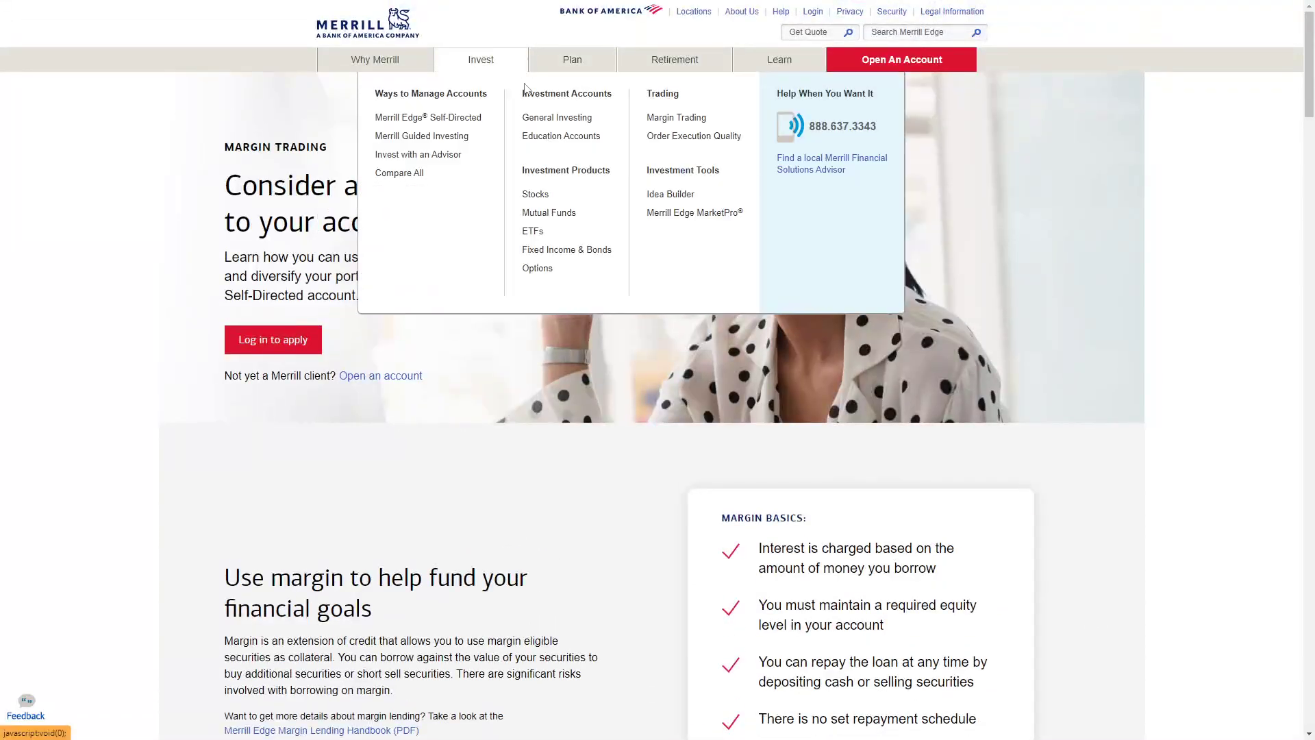
left_click(564, 197)
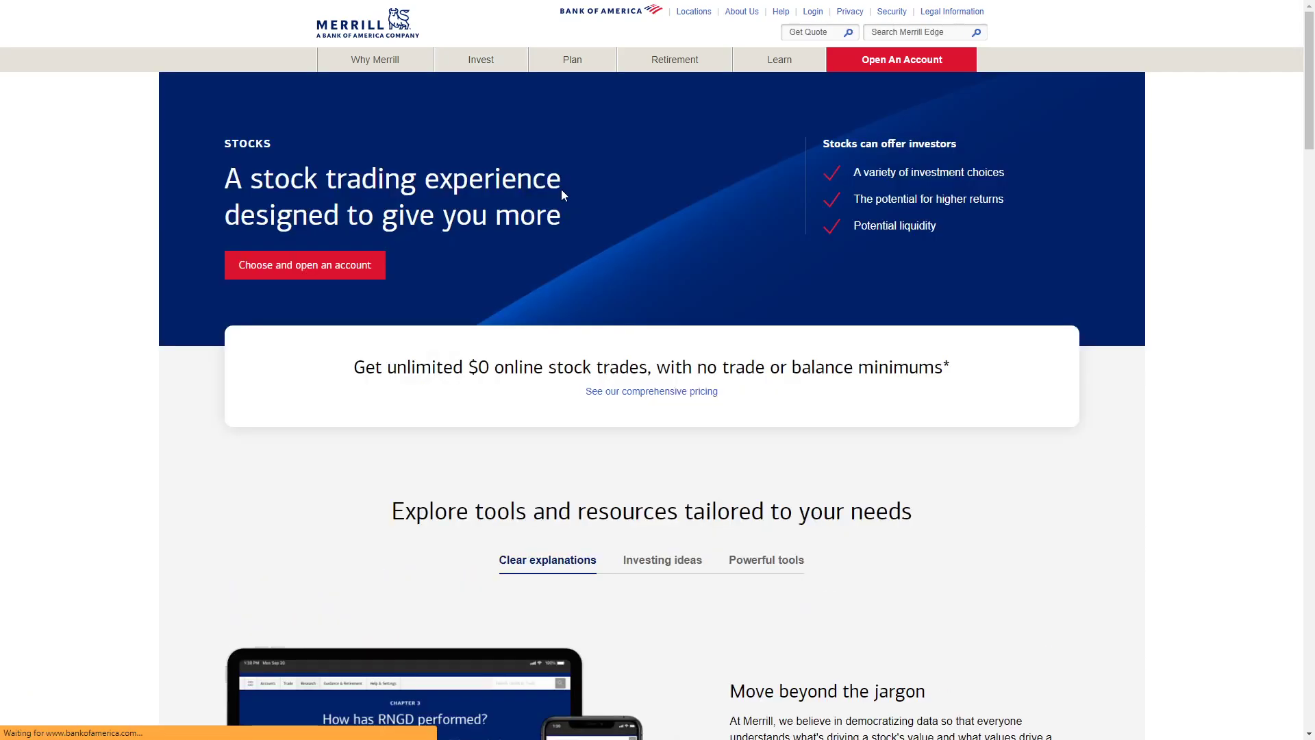
scroll(562, 192, "down", 5)
scroll(564, 196, "down", 6)
scroll(564, 196, "up", 12)
Open the ETFs page from the Invest menu and scroll through it
mouse_move(515, 69)
left_click(543, 231)
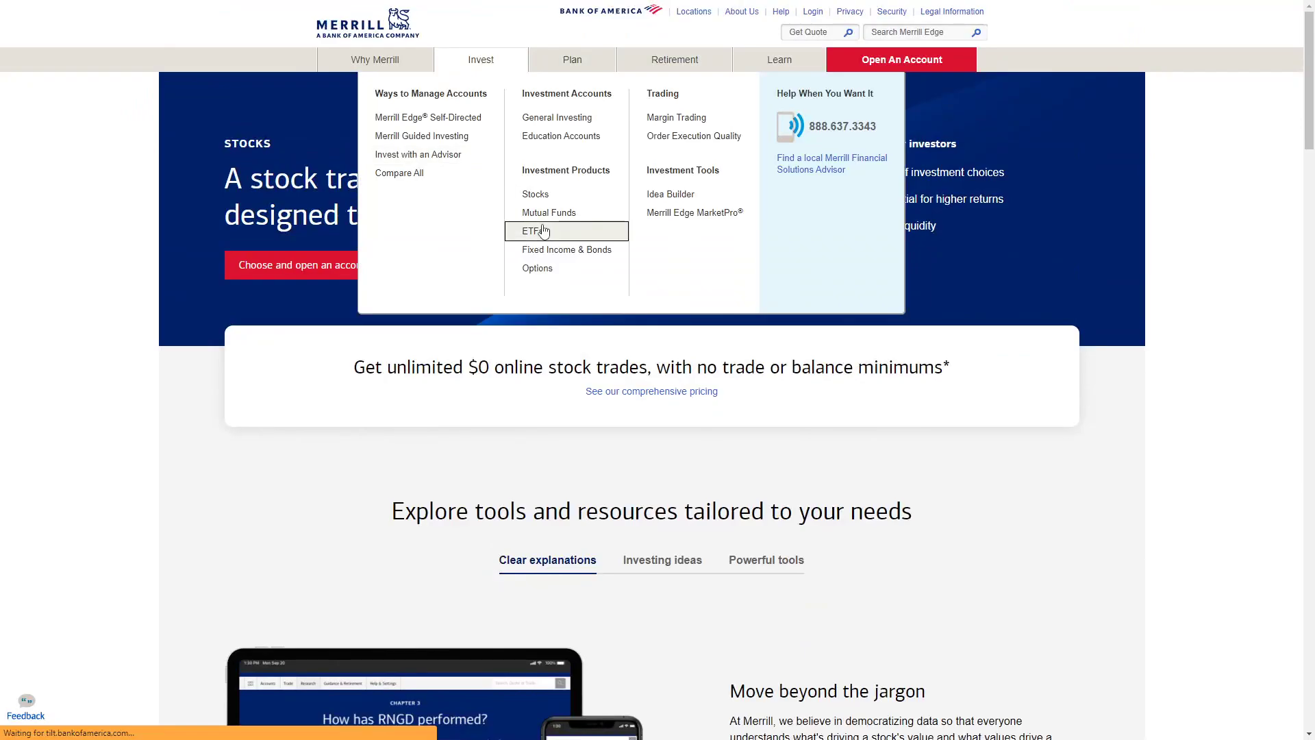
scroll(539, 212, "down", 10)
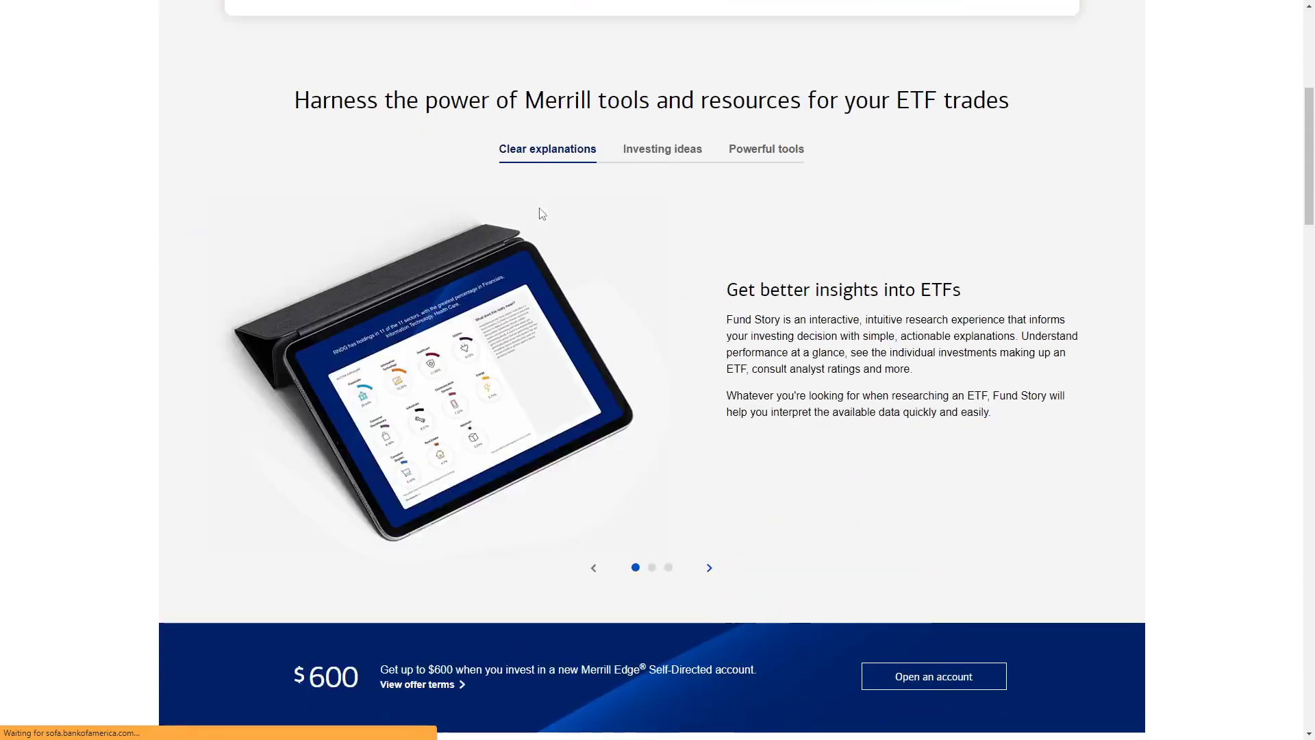
scroll(539, 212, "down", 6)
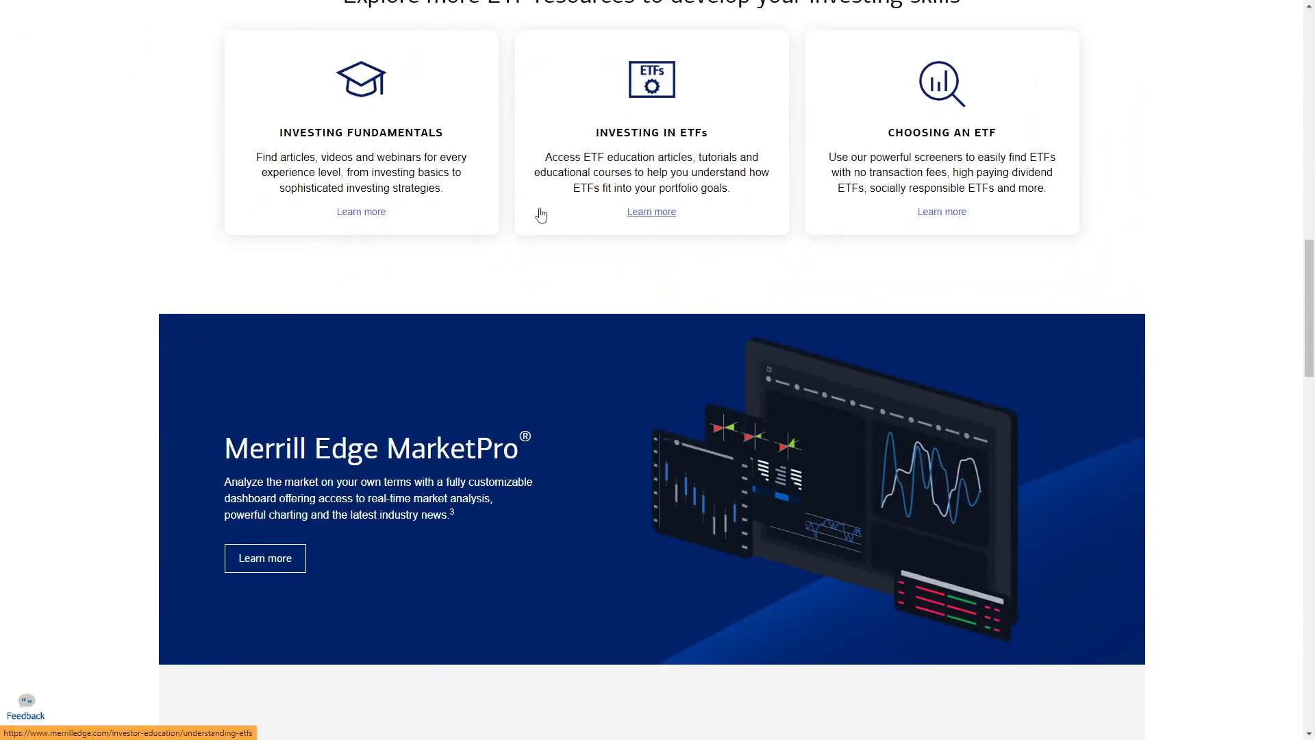
scroll(540, 215, "up", 3)
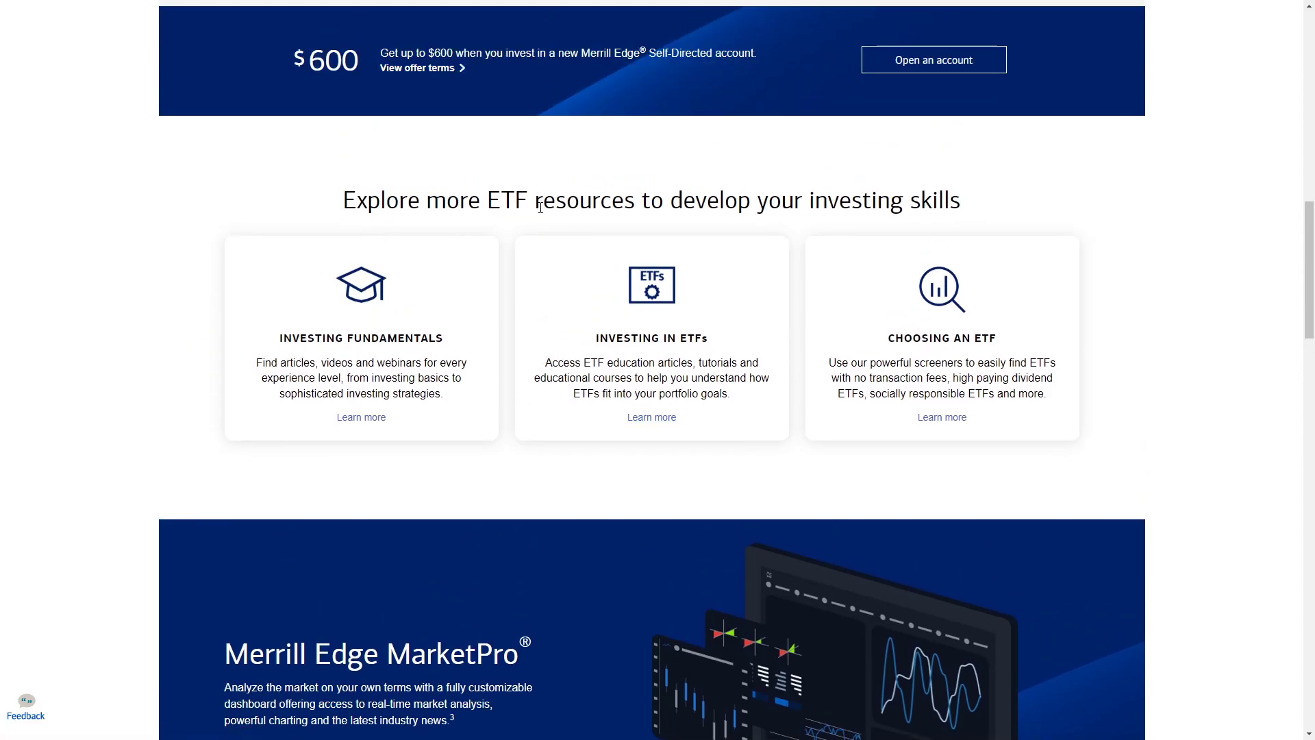
scroll(541, 208, "down", 11)
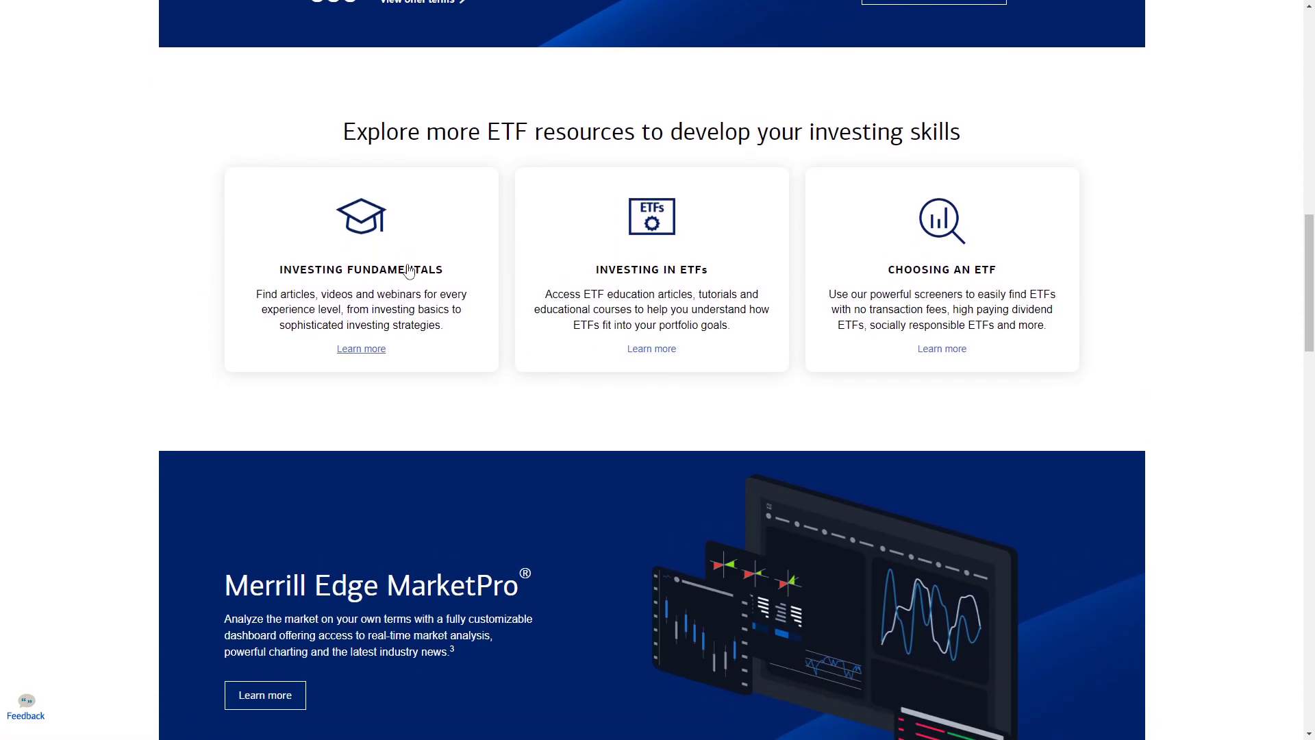
scroll(418, 287, "down", 5)
scroll(418, 285, "up", 16)
scroll(421, 287, "down", 3)
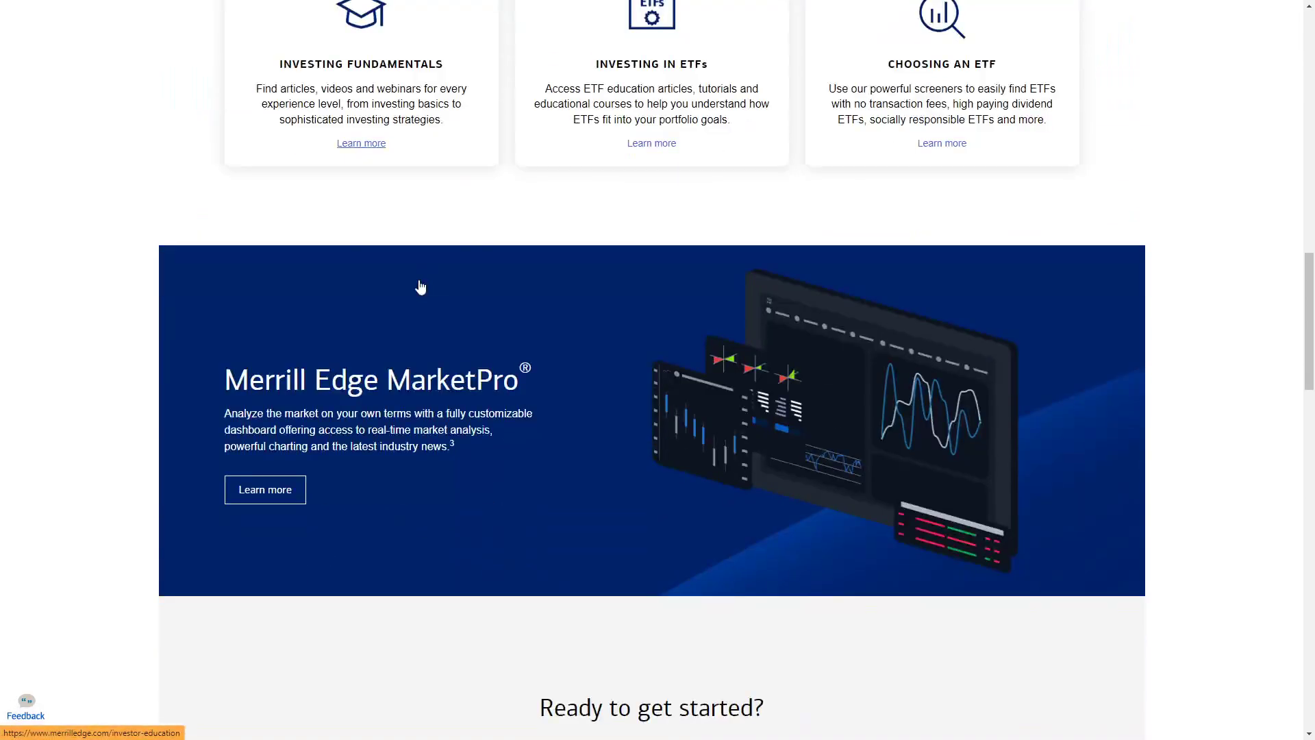
scroll(429, 285, "up", 10)
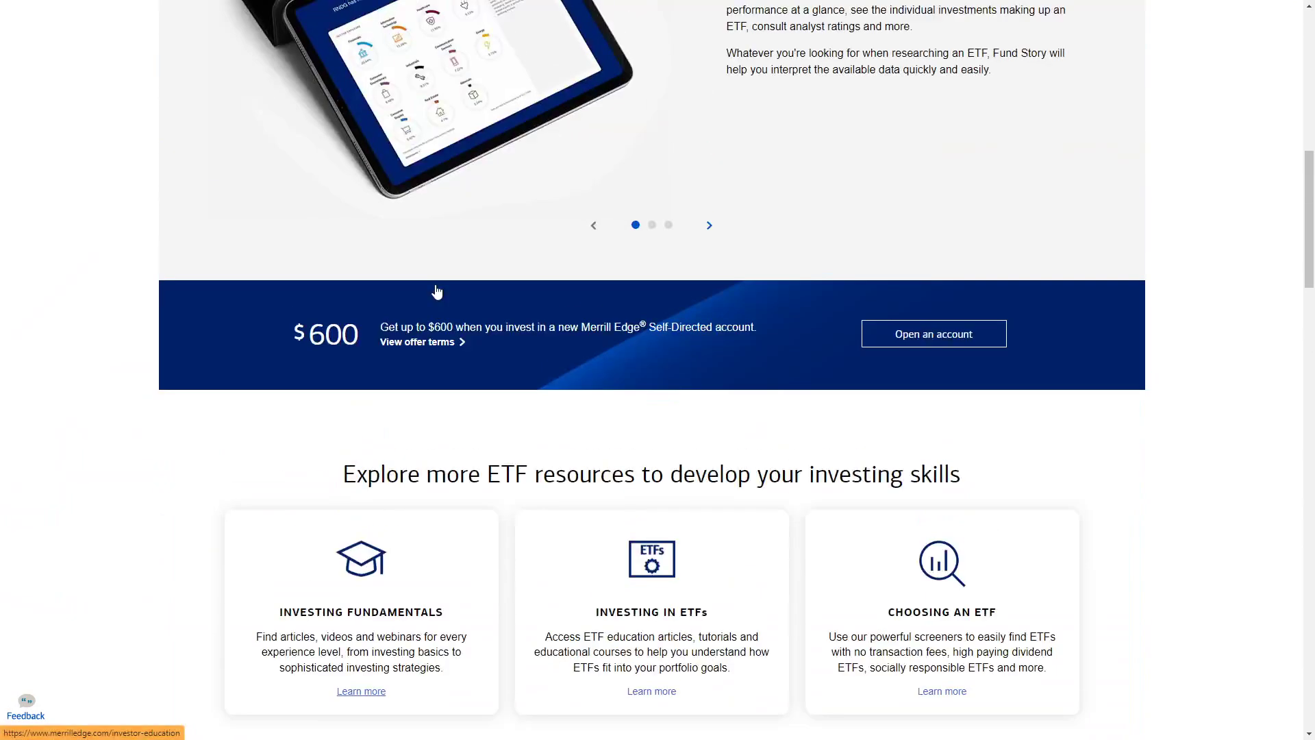
scroll(437, 291, "up", 5)
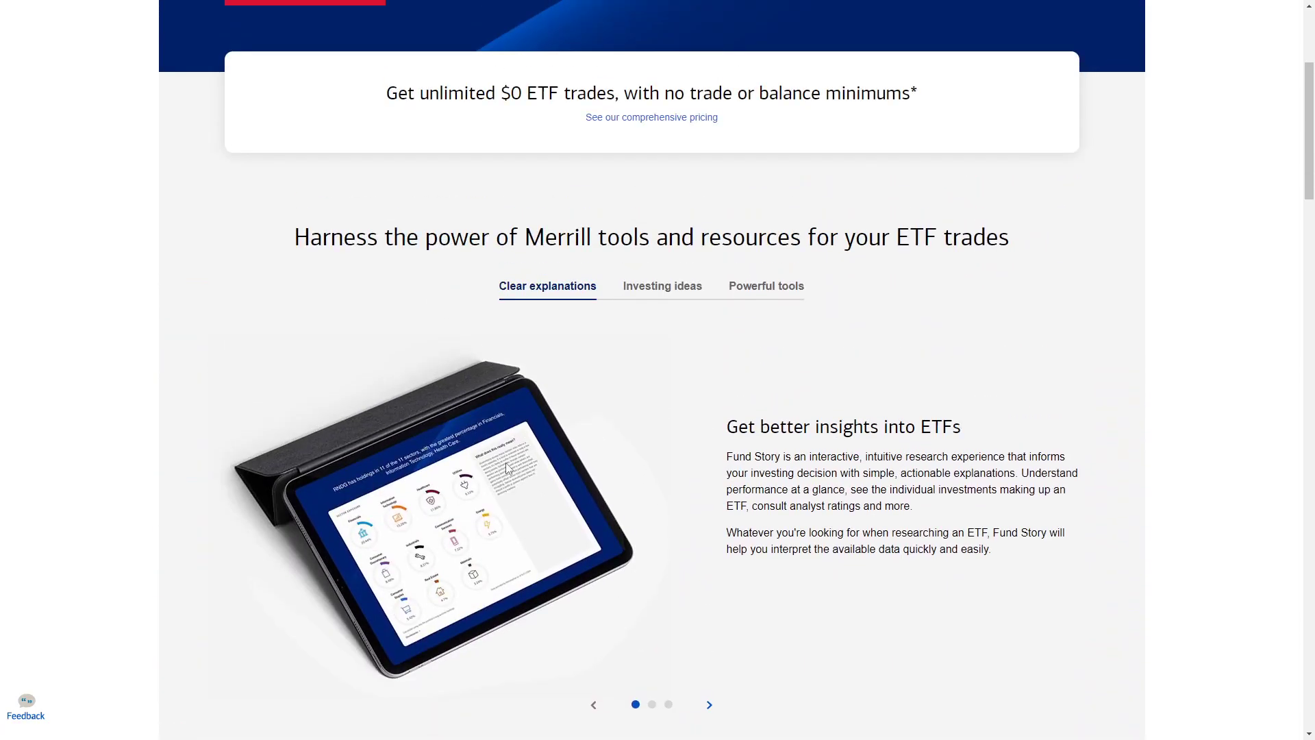
scroll(506, 462, "up", 4)
Leave full-screen view with F11 and then return to full screen
mouse_move(639, 55)
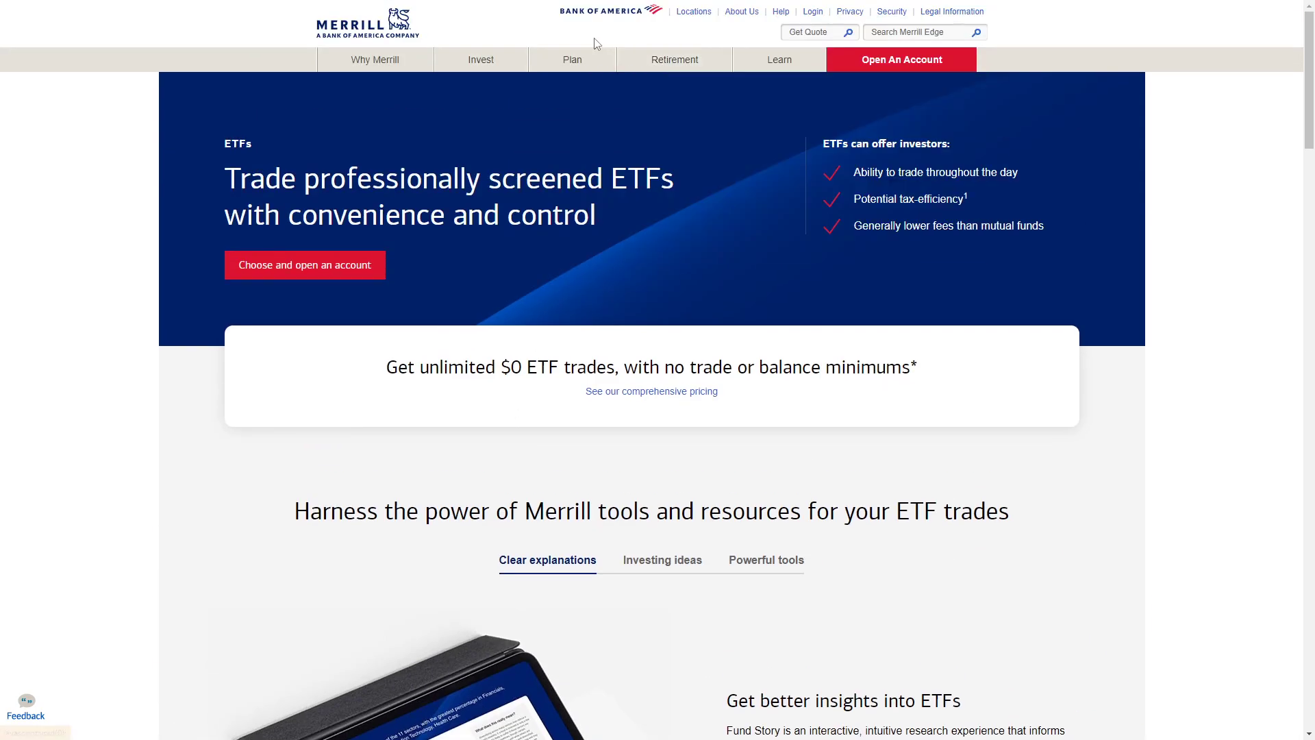
key("F11")
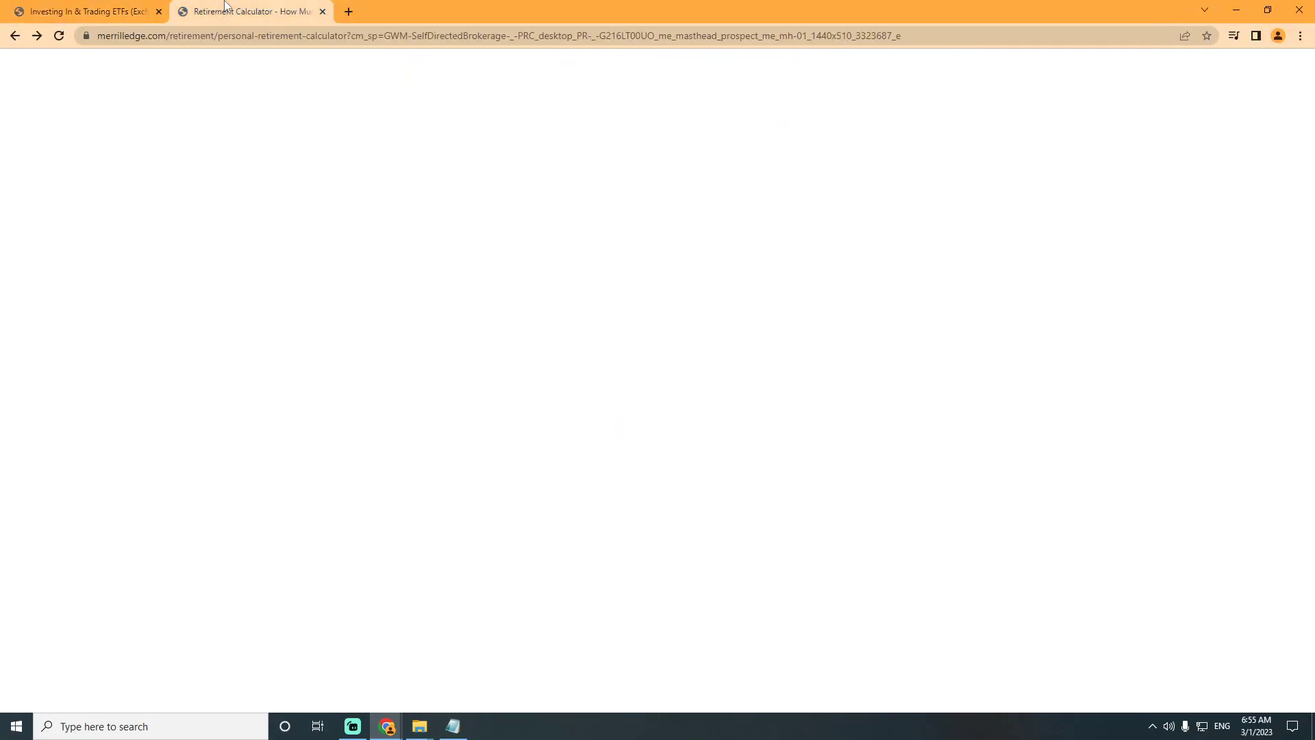
key("F11")
Use Open An Account's guided finder: general investing, select my own investments, just me
left_click(925, 63)
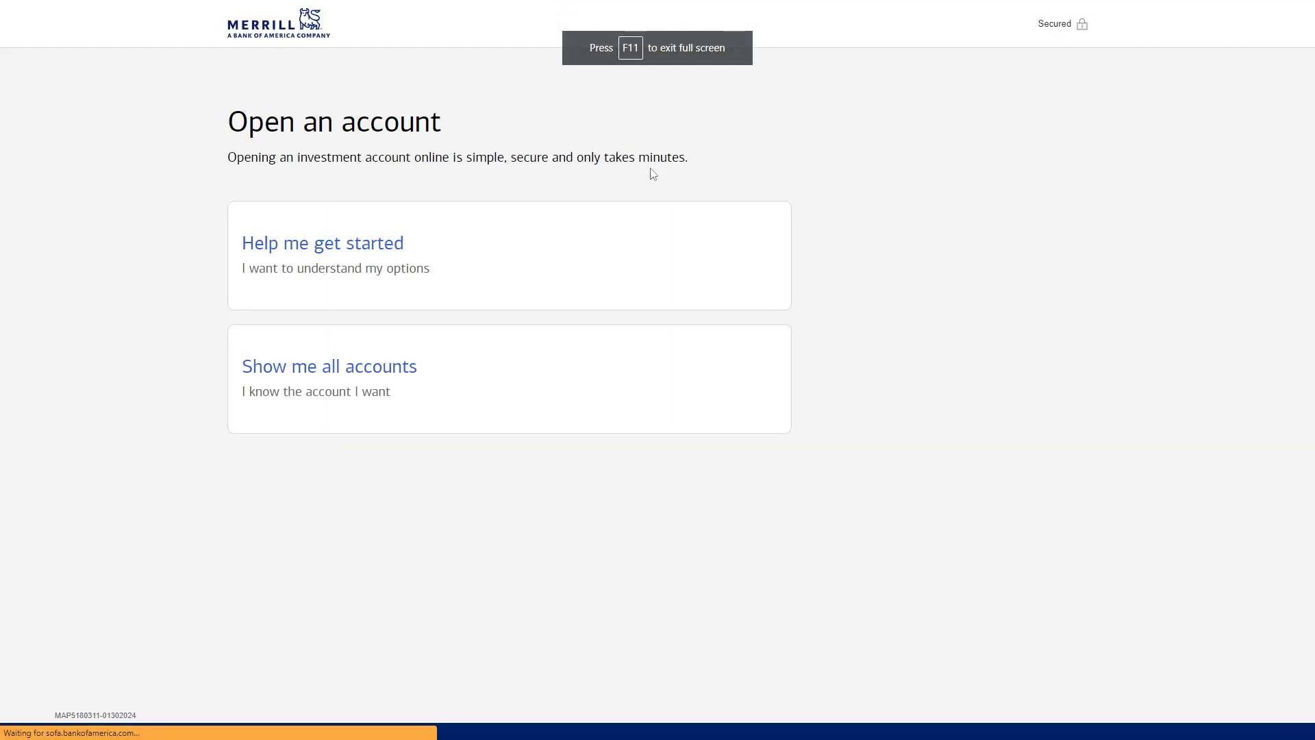
left_click(296, 252)
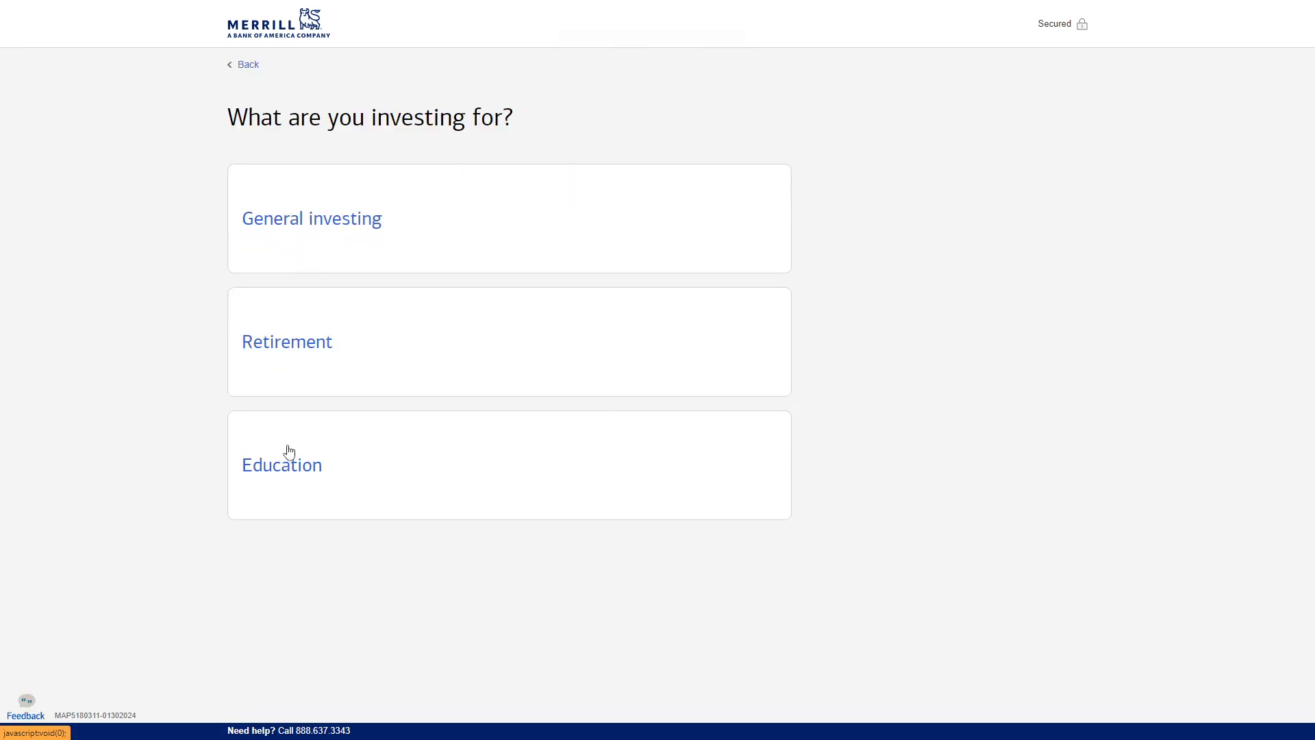
left_click(317, 235)
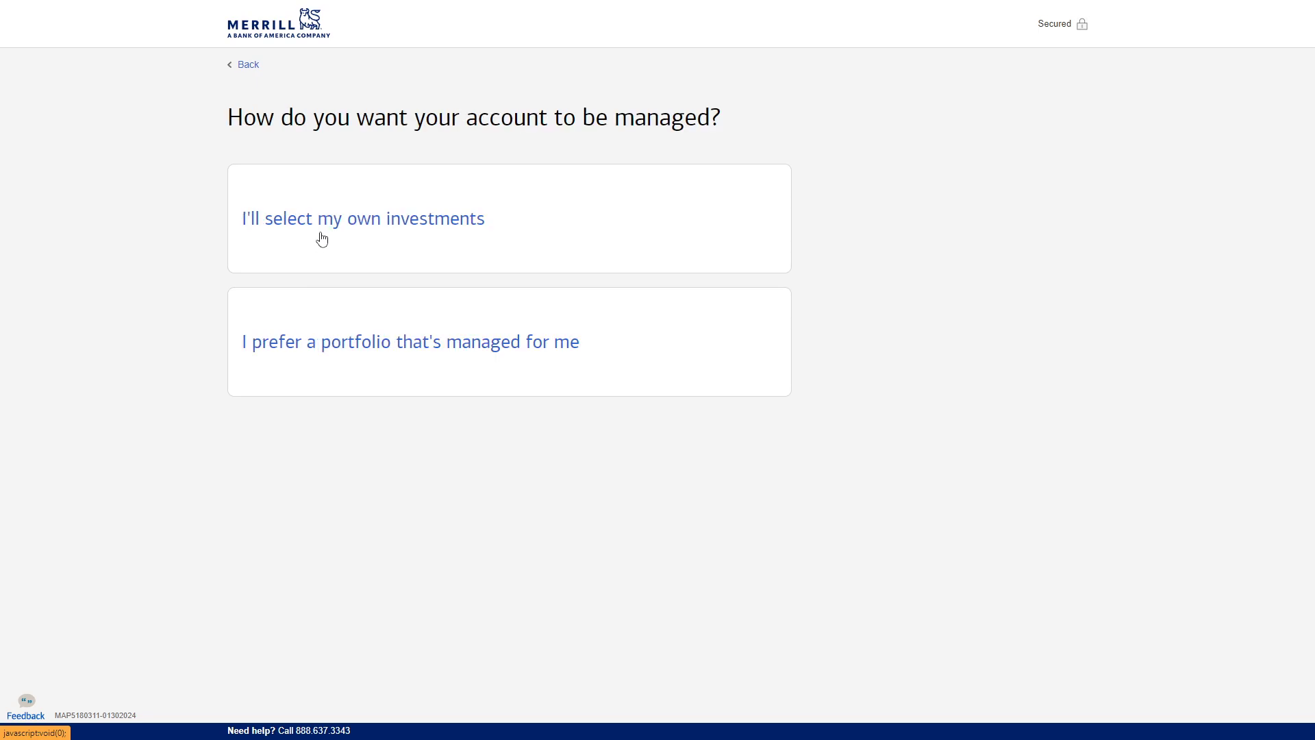
left_click(372, 221)
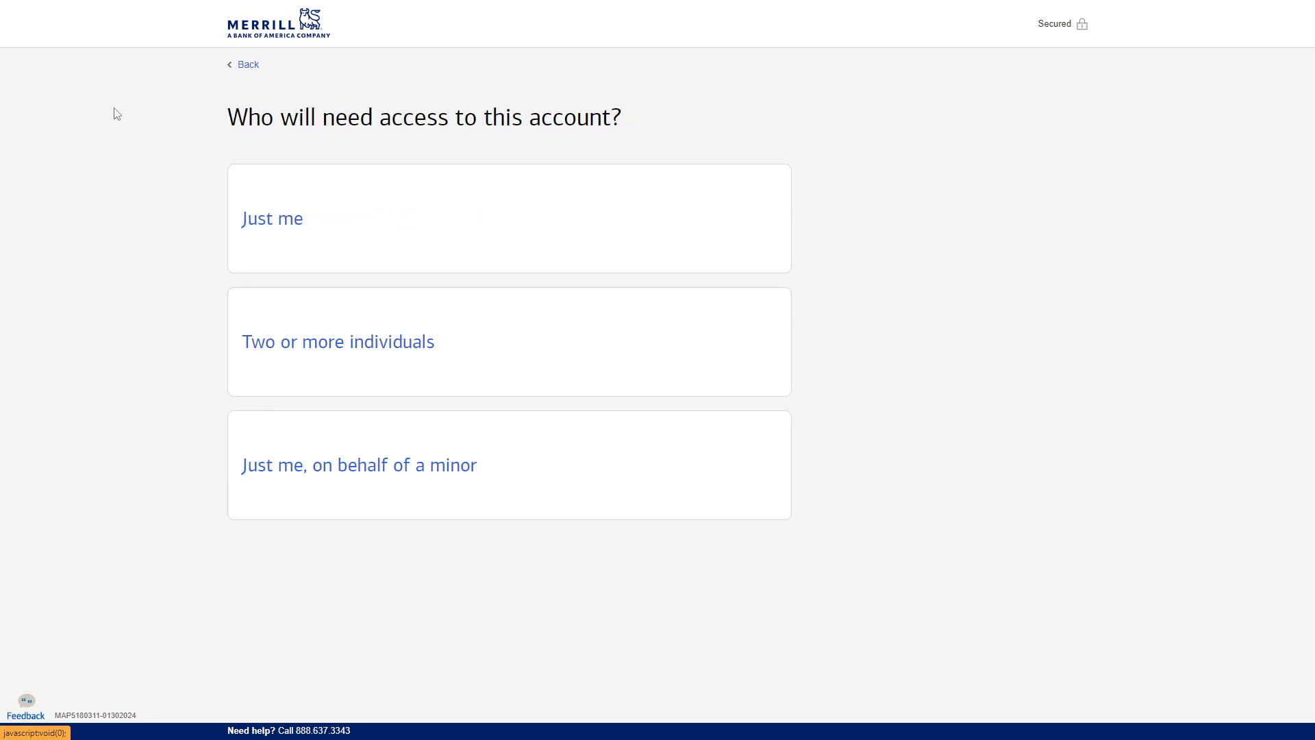
left_click(311, 217)
Open the Individual Cash Management Account application and choose 'I'm a new client, or I prefer to skip this step'
left_click(295, 325)
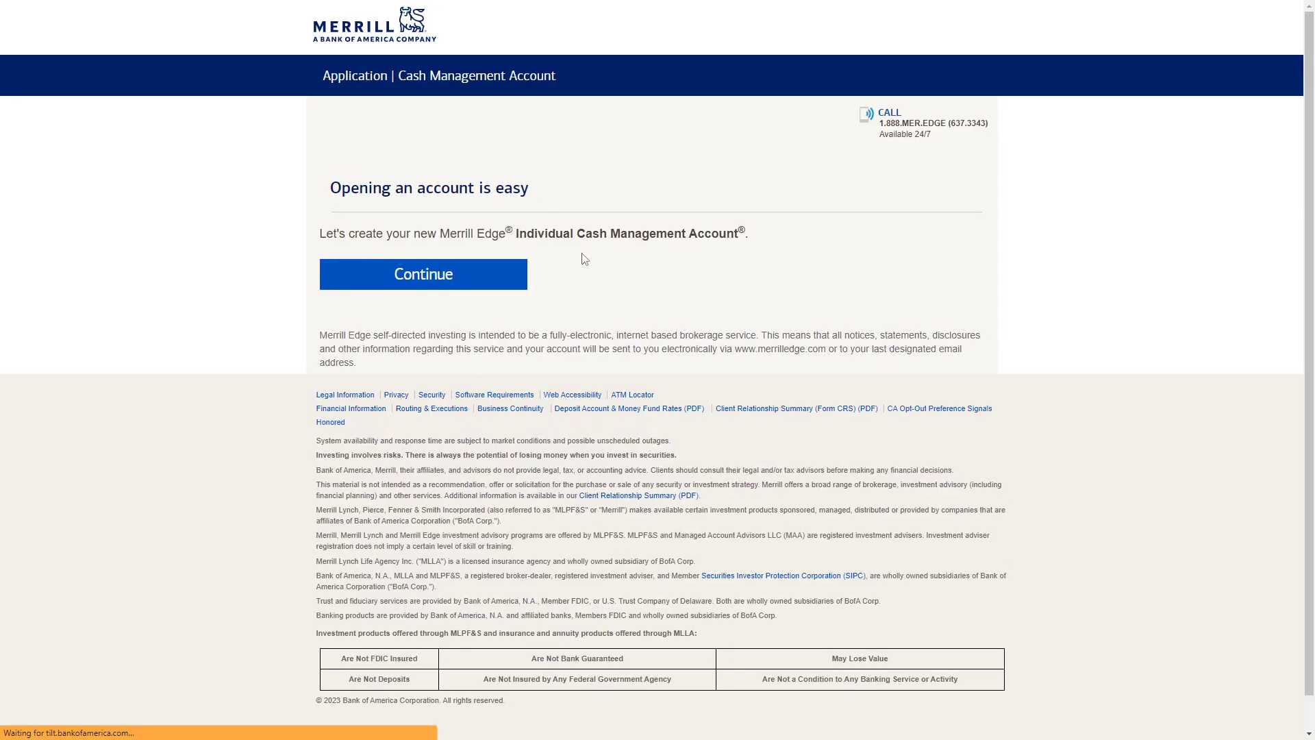
left_click(510, 283)
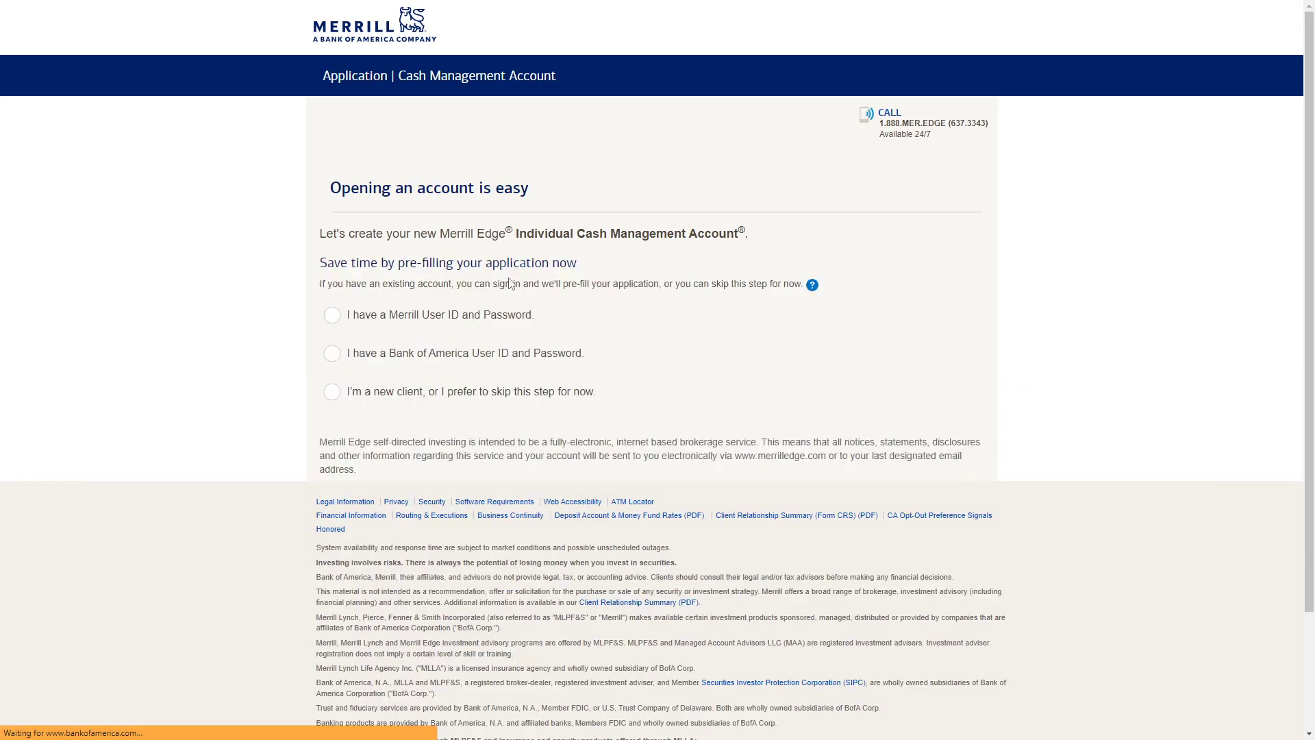
left_click(494, 317)
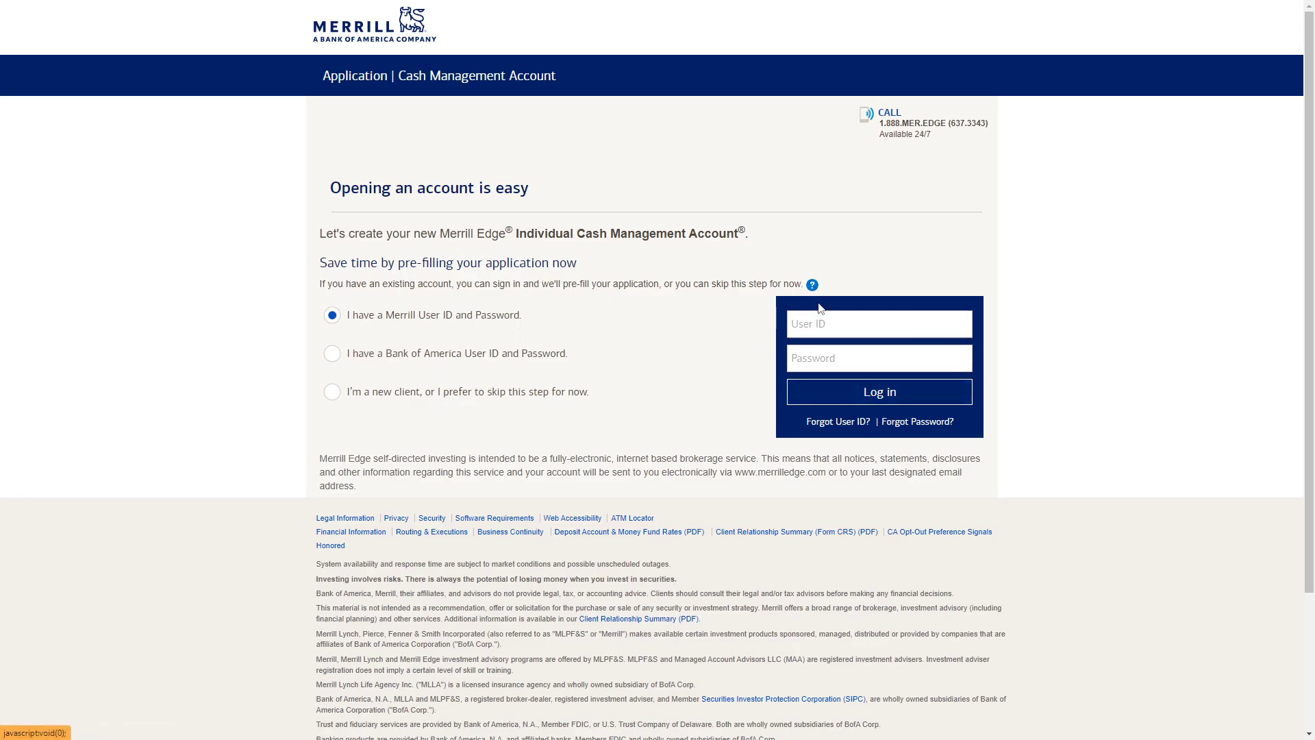
left_click(373, 355)
left_click(386, 404)
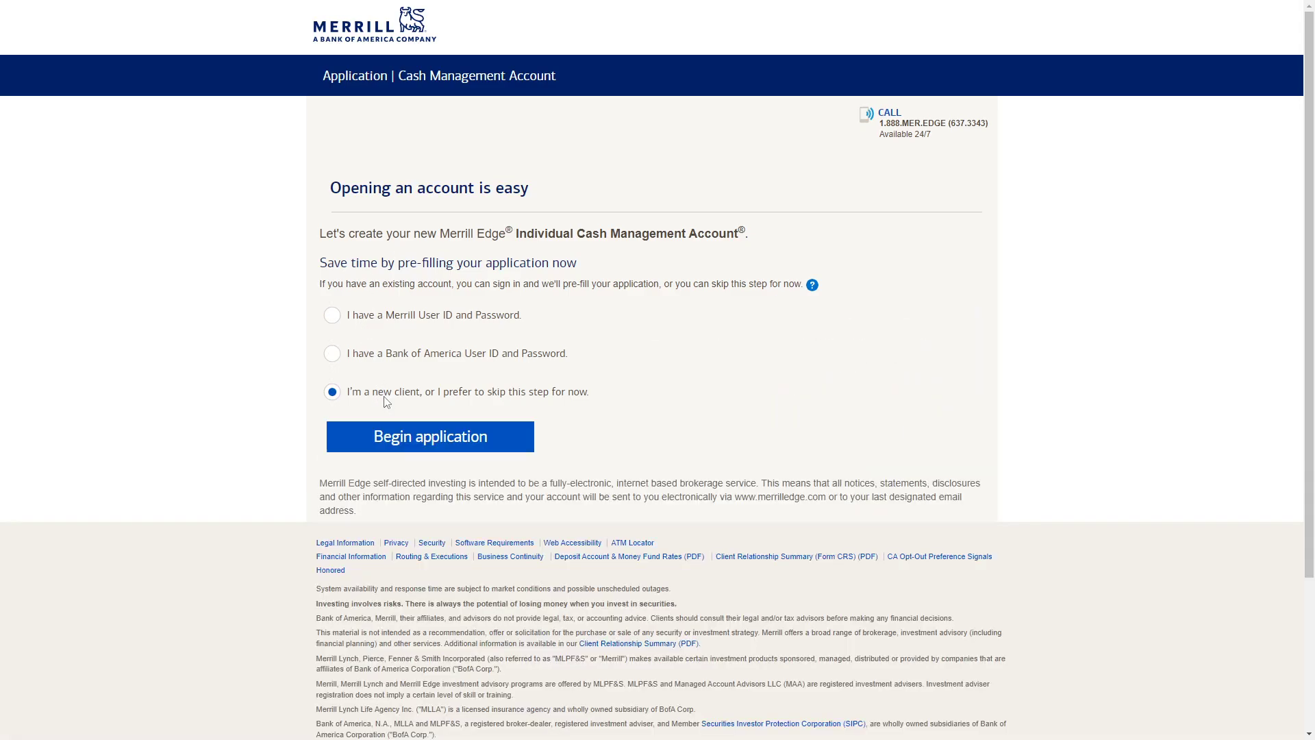
Begin the application, confirming US primary residence and United States citizenship
left_click(406, 428)
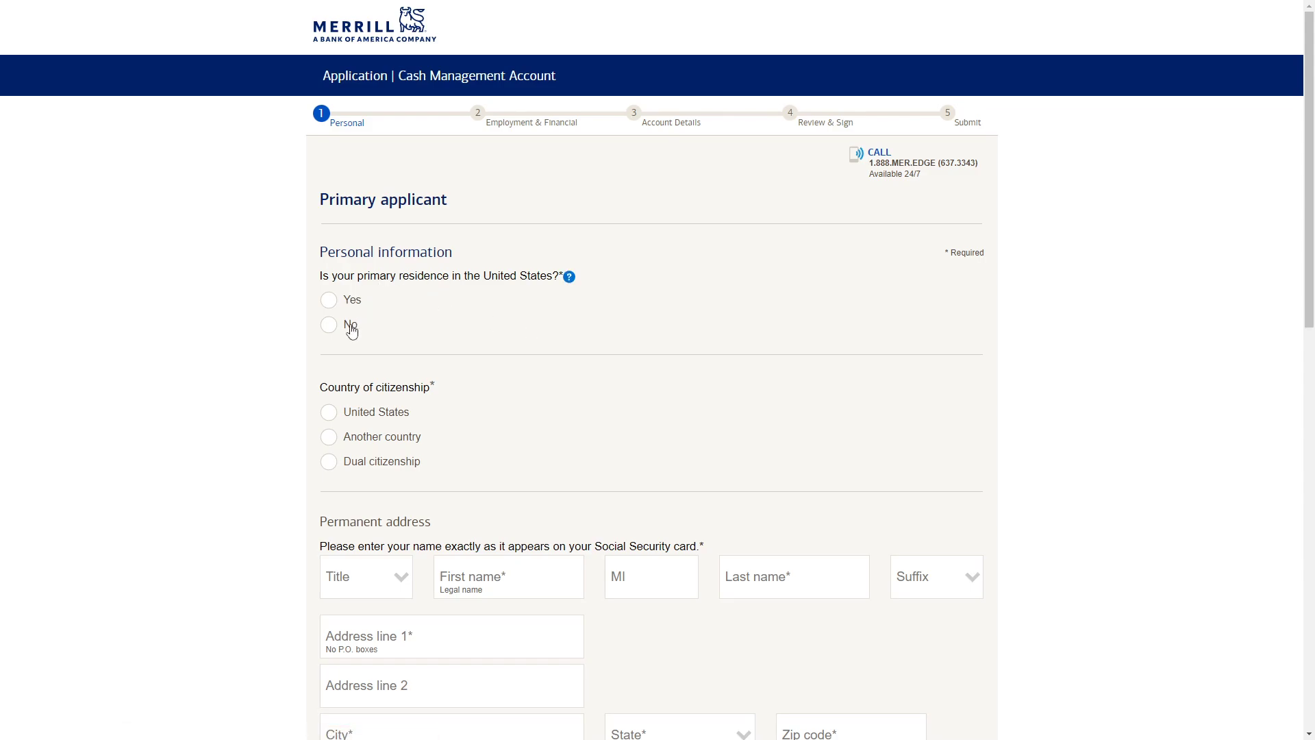
left_click(350, 326)
scroll(370, 356, "down", 5)
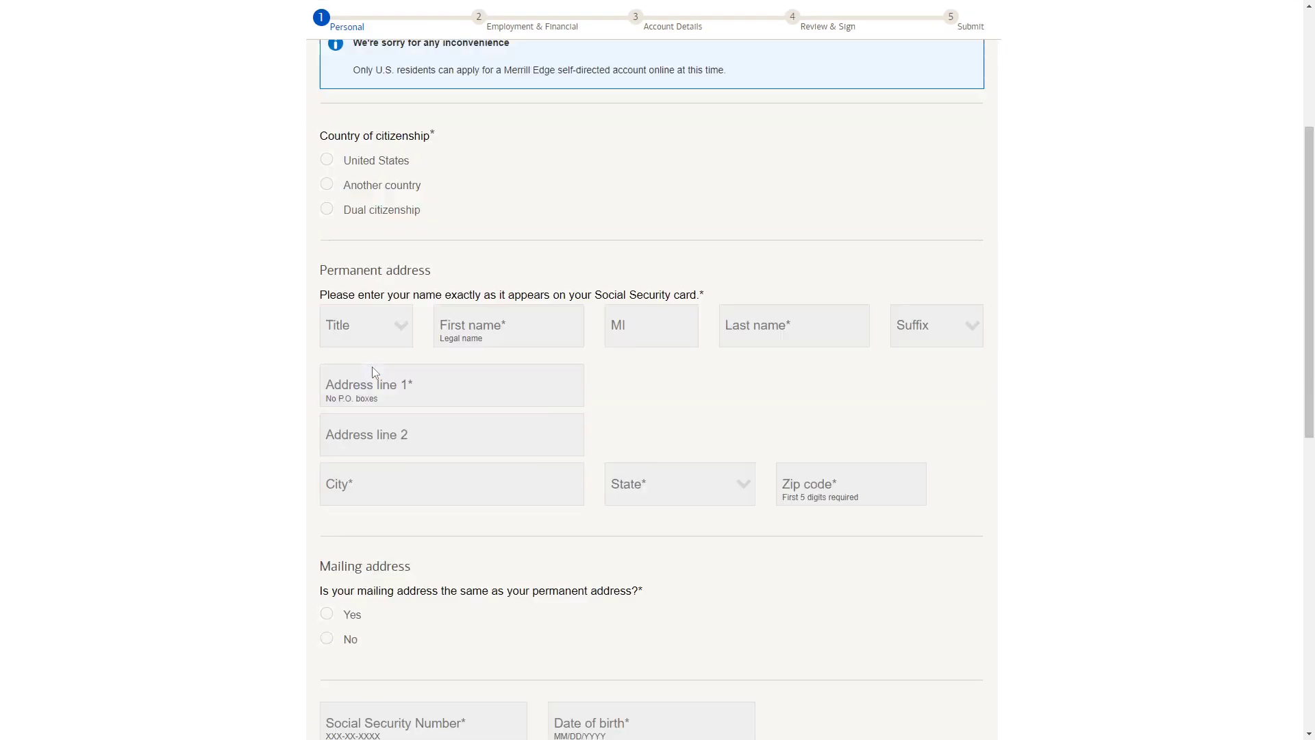
scroll(411, 275, "up", 2)
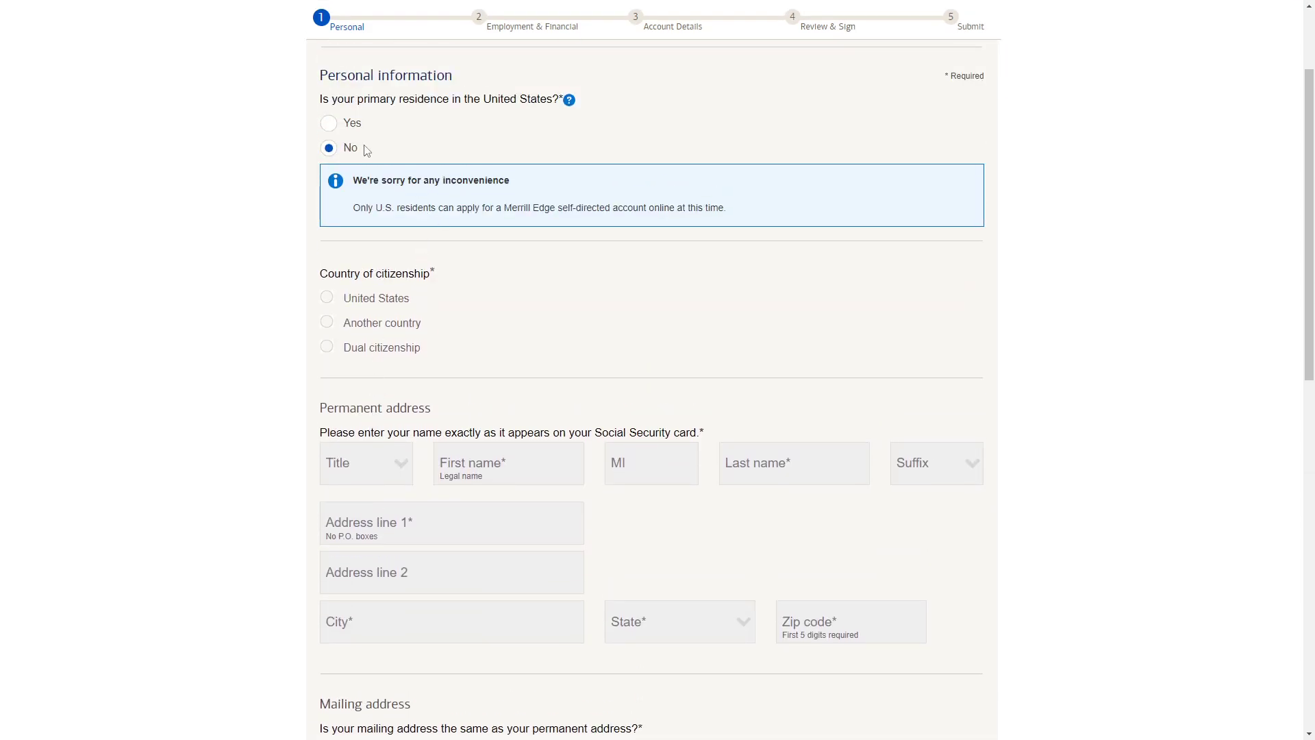
left_click(351, 128)
left_click(394, 290)
Set the title to Mr and the suffix to II, leaving the name fields empty
scroll(397, 308, "down", 3)
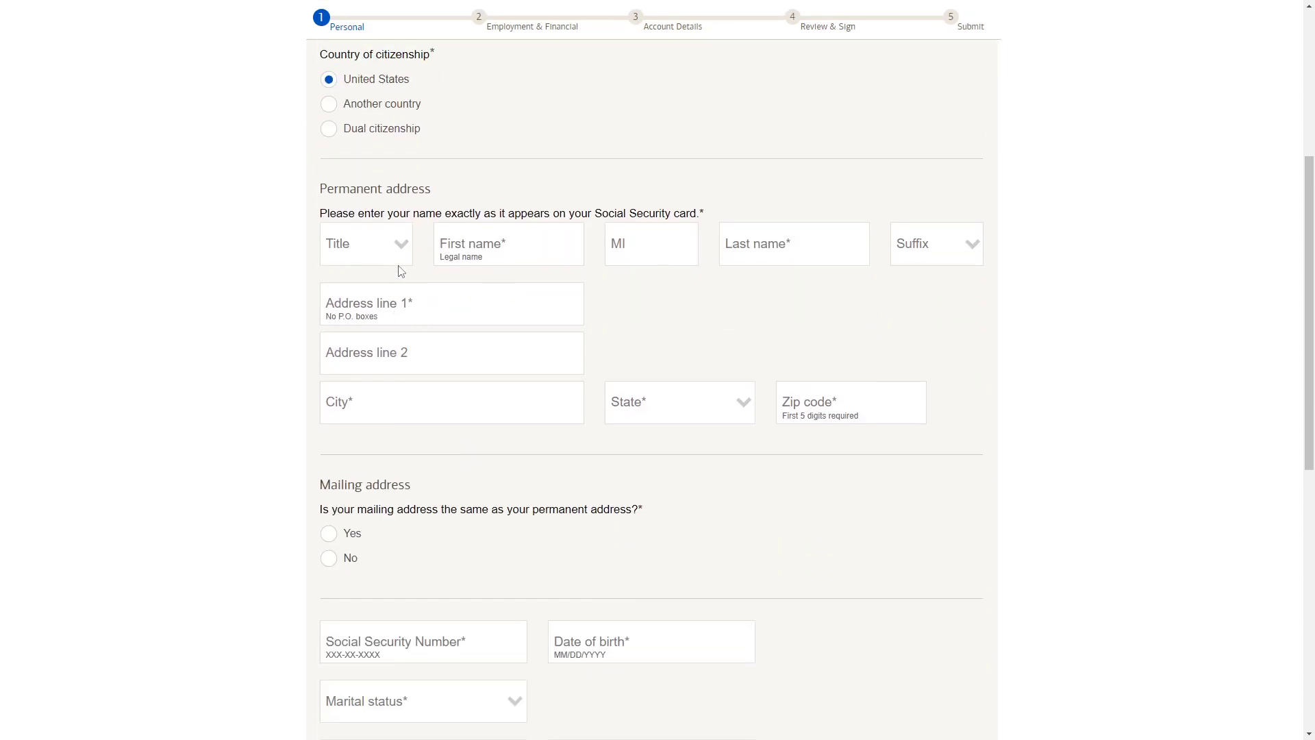
left_click(400, 254)
left_click(335, 290)
key("Tab")
scroll(548, 281, "down", 9)
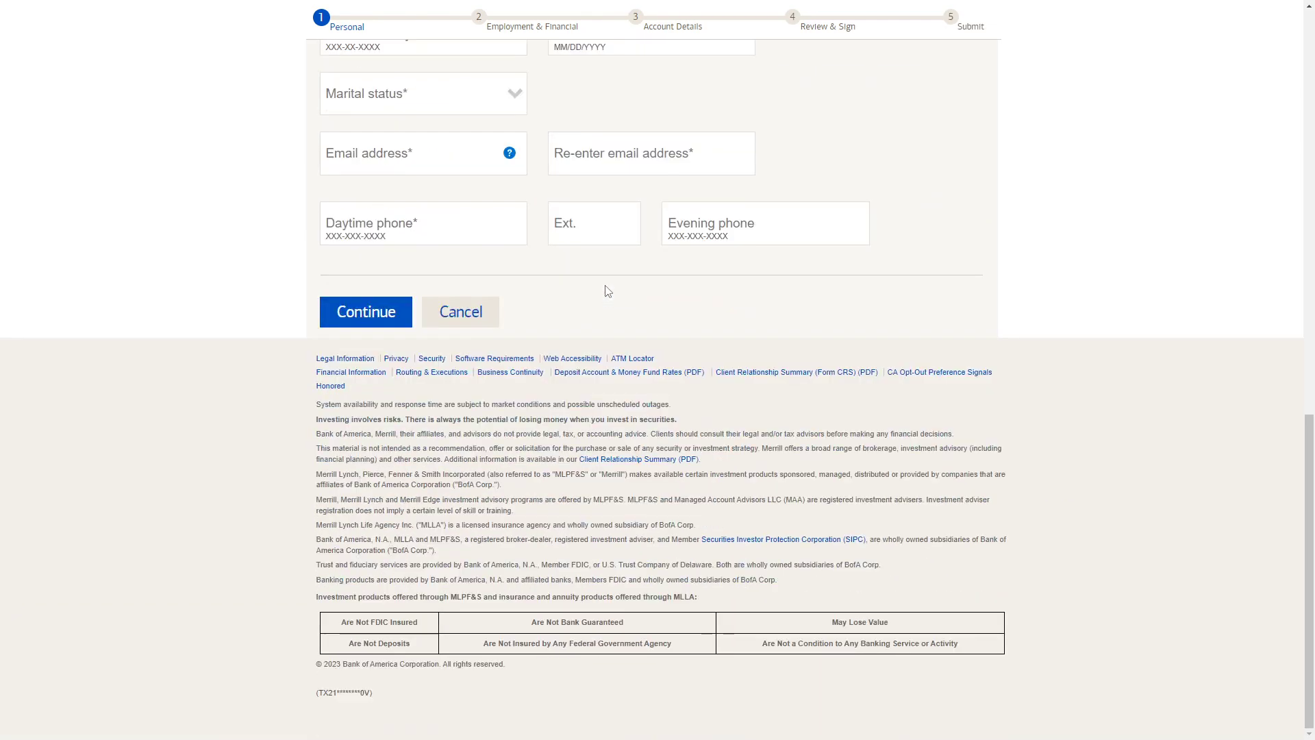
scroll(567, 347, "up", 9)
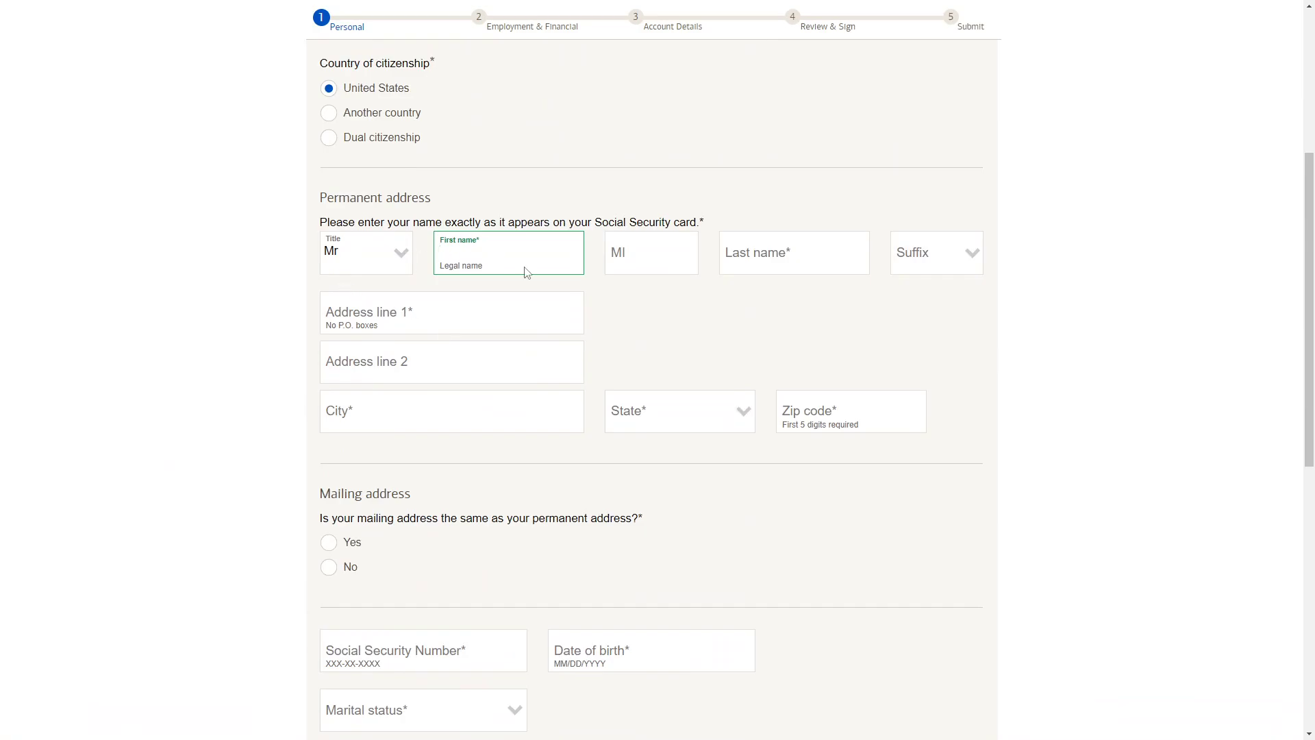
scroll(540, 277, "down", 5)
scroll(548, 267, "up", 5)
left_click(924, 255)
left_click(912, 310)
left_click(720, 255)
left_click(617, 256)
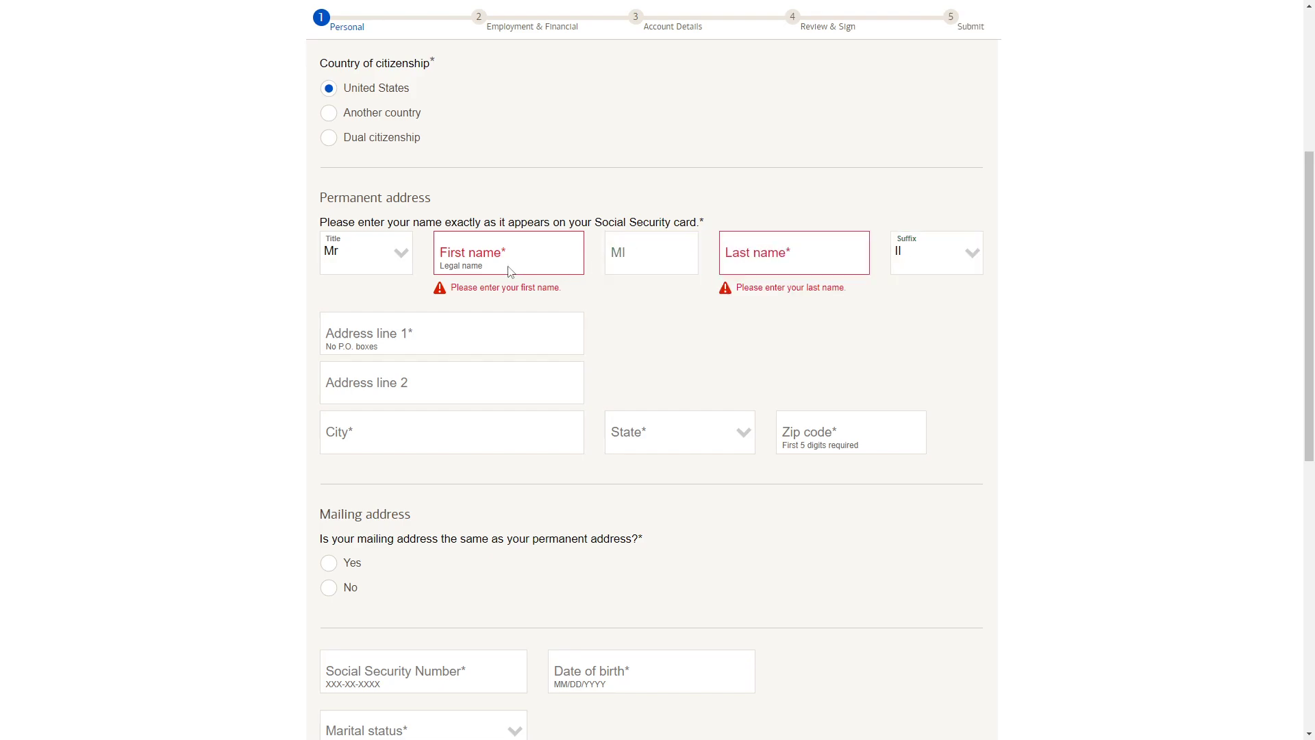
scroll(503, 277, "down", 2)
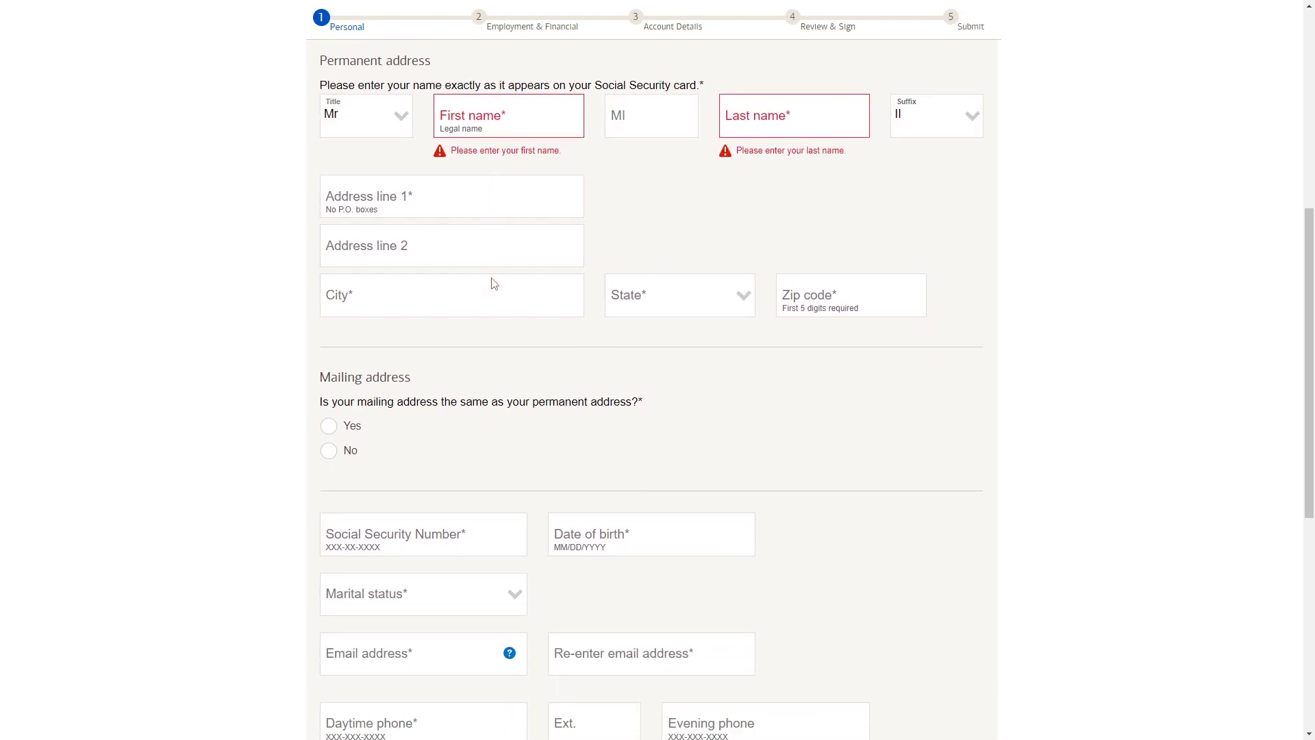
scroll(481, 377, "down", 4)
Set marital status to SINGLE and show why the email address is needed
left_click(429, 266)
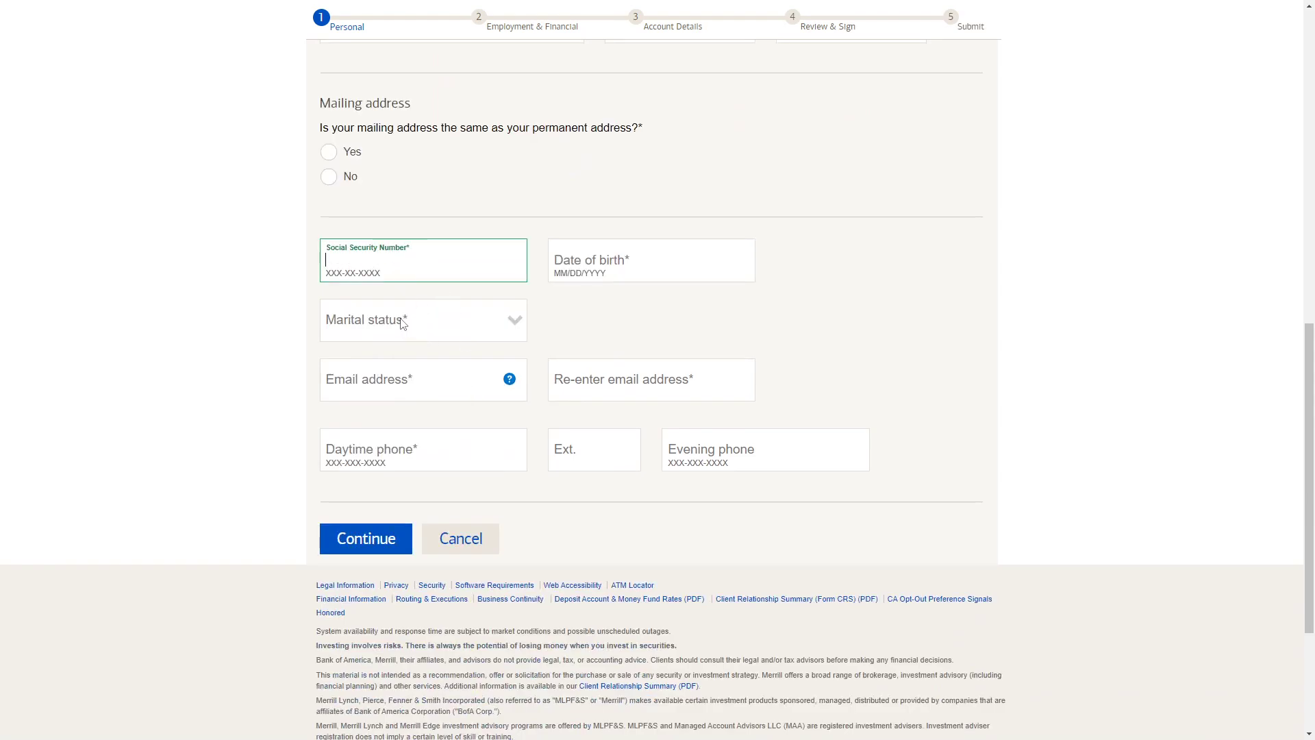
left_click(420, 335)
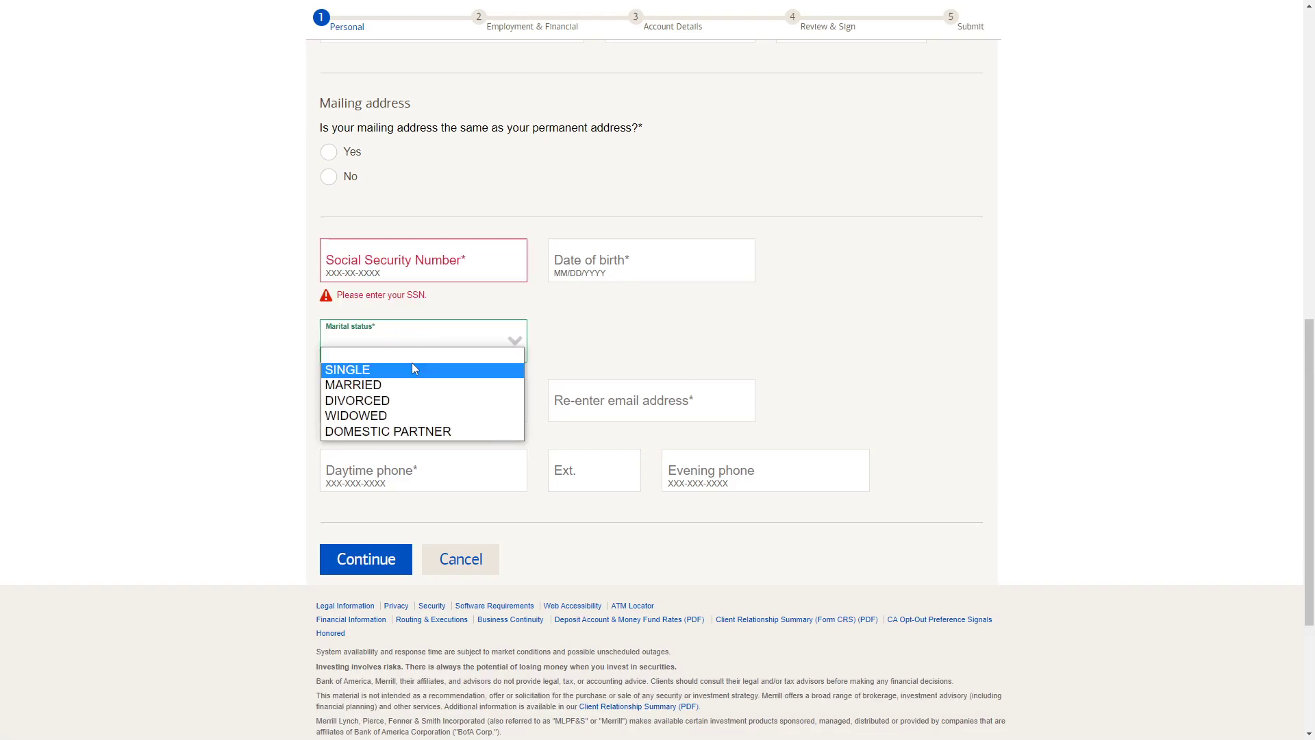
left_click(412, 363)
left_click(396, 396)
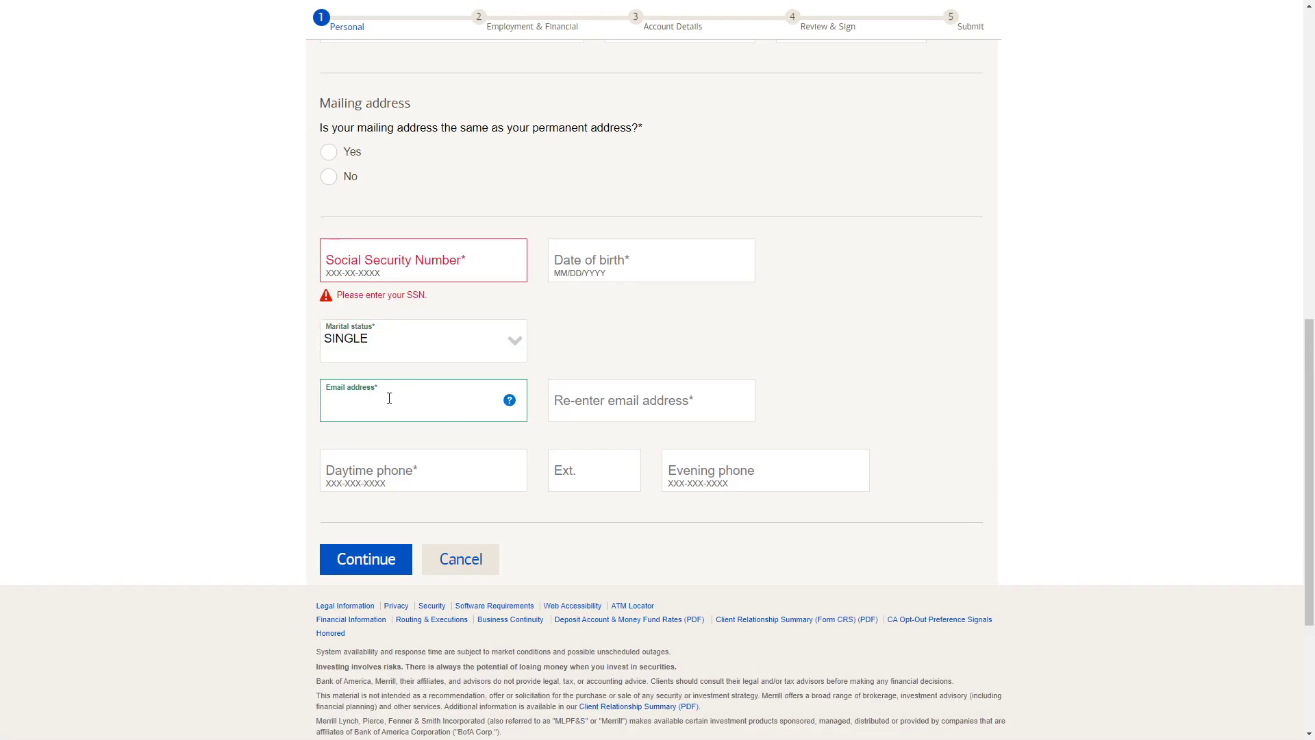
left_click(509, 400)
left_click(499, 341)
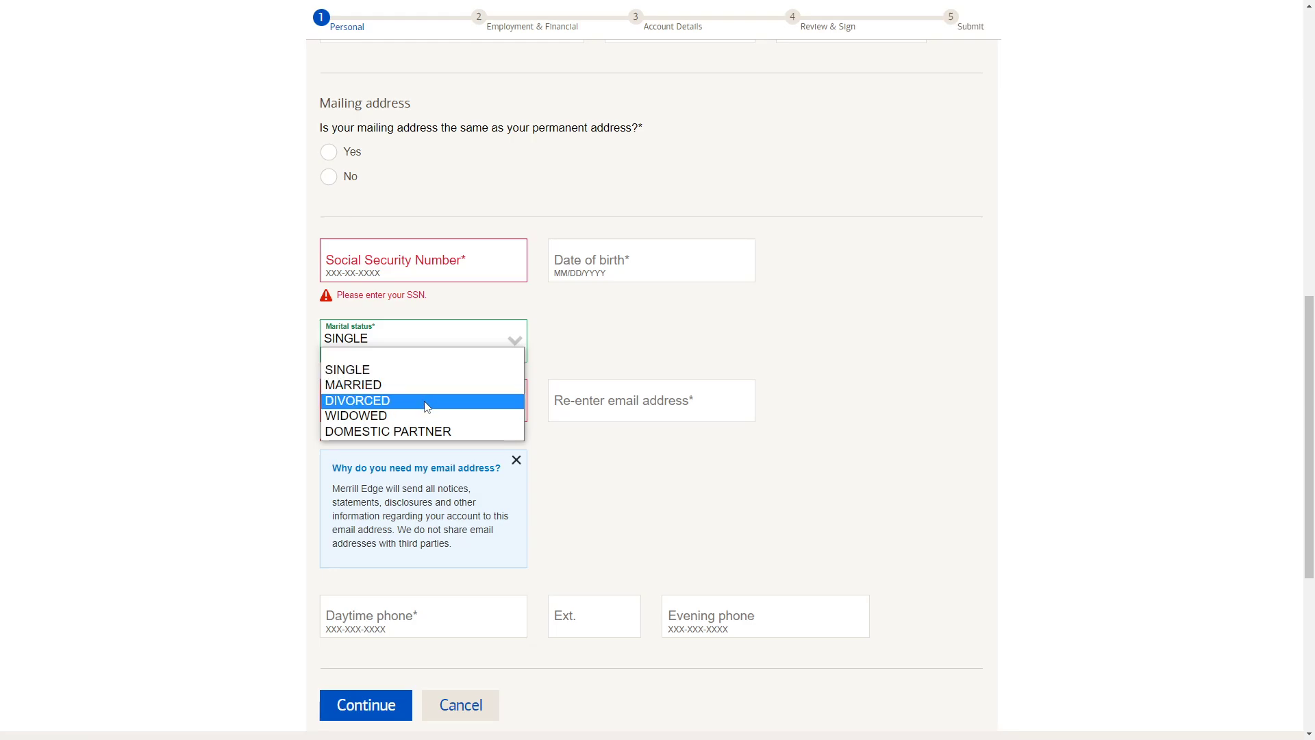
left_click(637, 338)
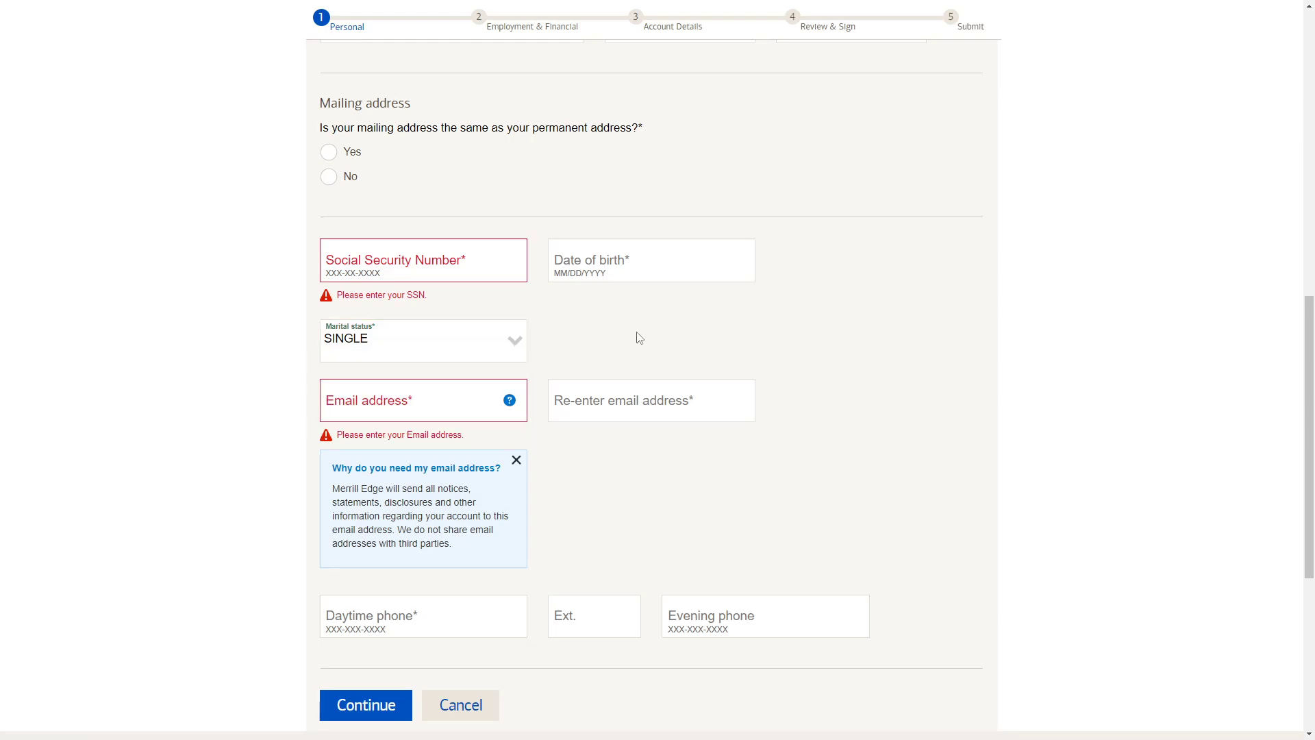
Move through the email address field and the daytime and evening phone fields
left_click(441, 401)
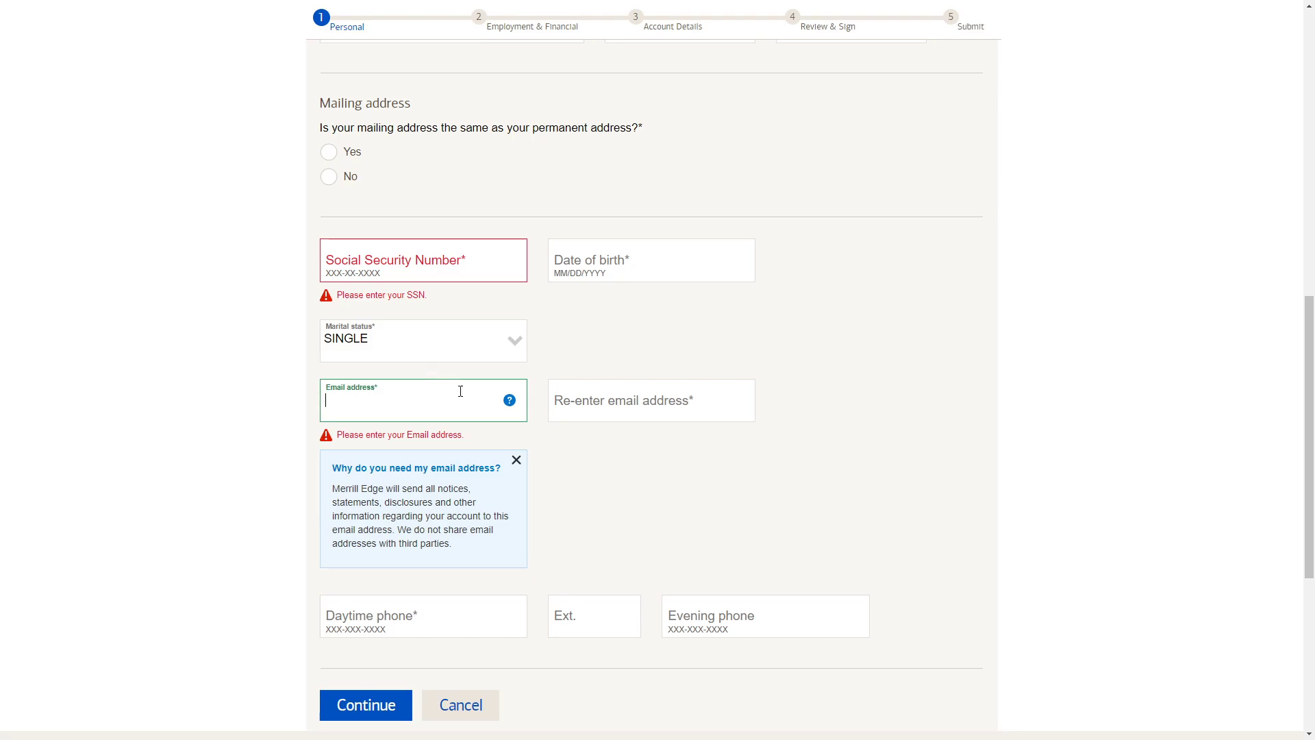
left_click(422, 610)
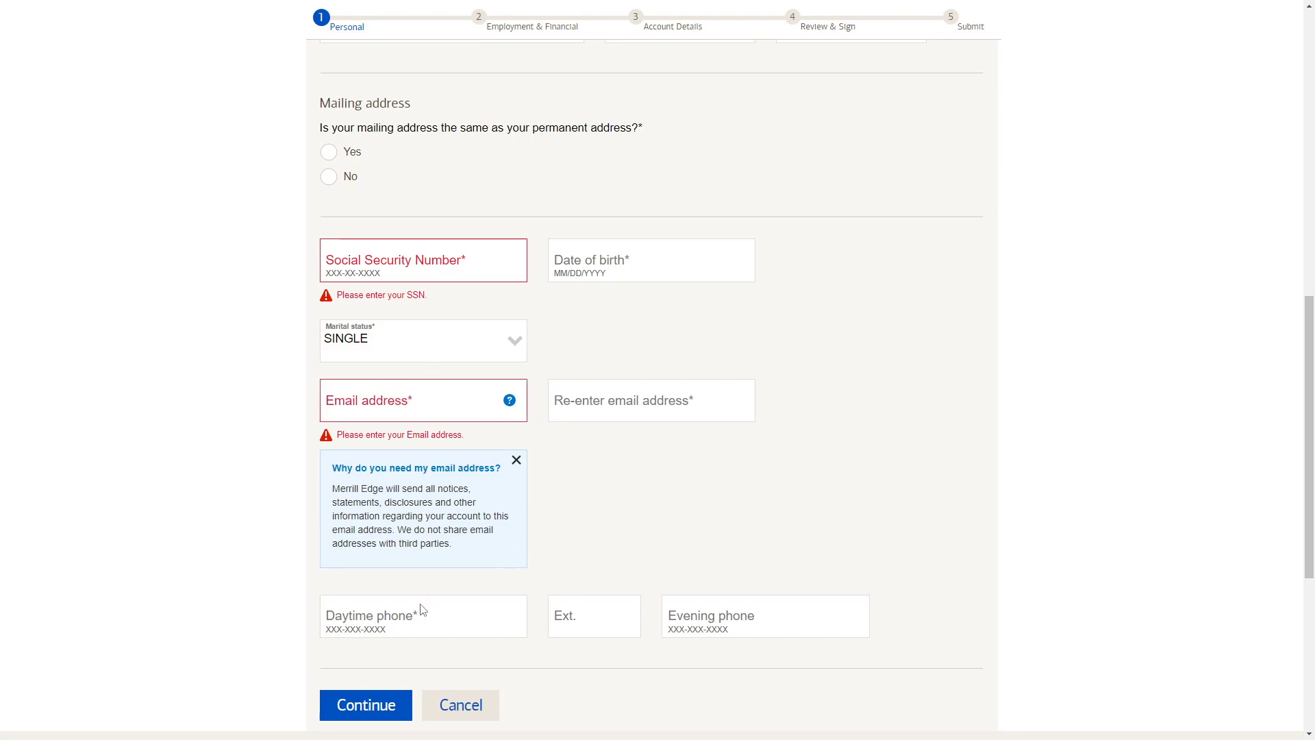
left_click(421, 610)
left_click(699, 612)
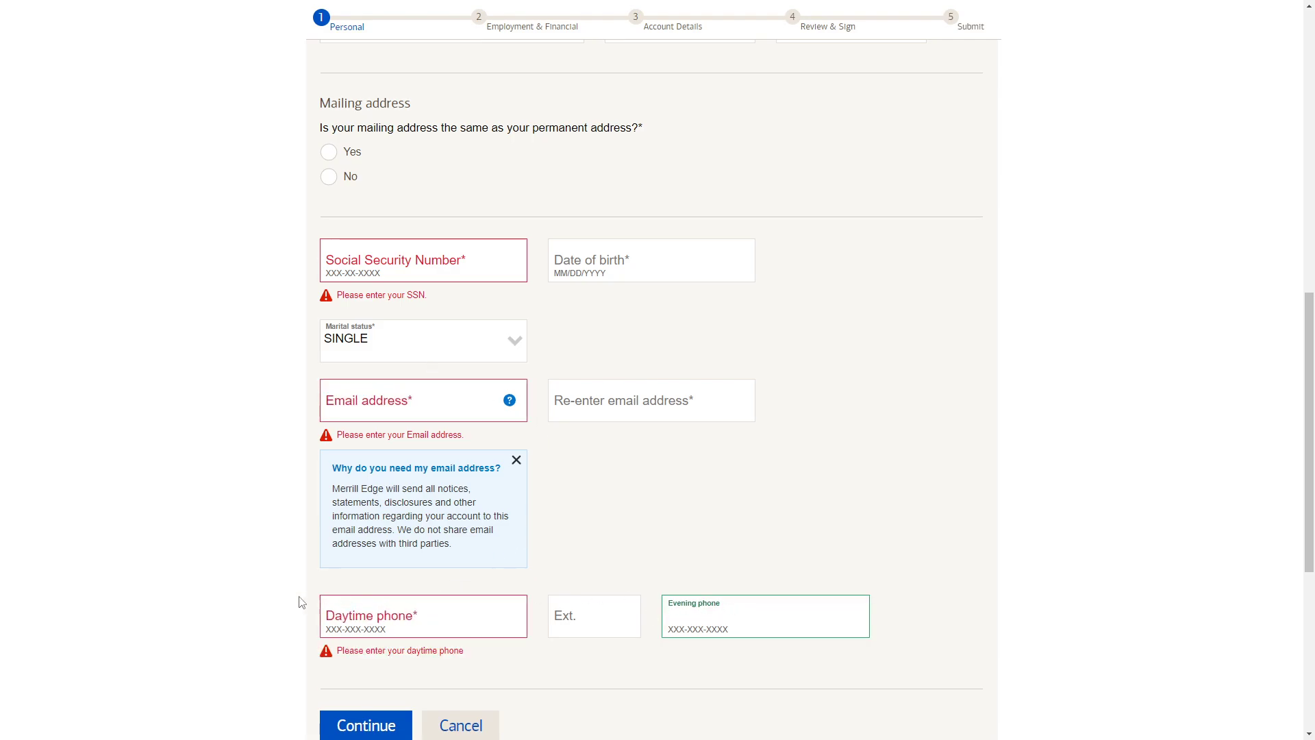
left_click(336, 610)
scroll(526, 554, "up", 6)
scroll(526, 554, "down", 6)
Continue past the Personal step, then highlight the Account Details, Review & Sign and Submit step names
scroll(235, 552, "down", 2)
left_click(352, 588)
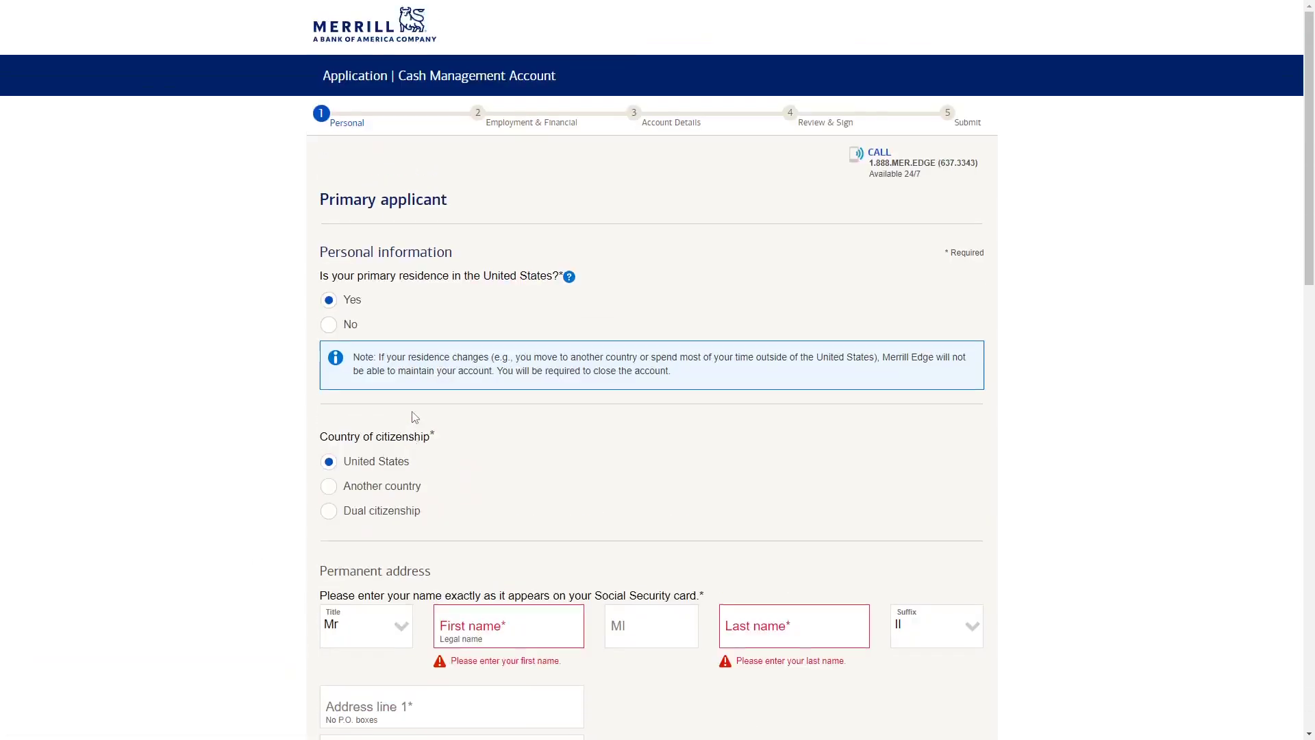
double_click(477, 118)
triple_click(699, 124)
left_click(803, 126)
left_click_drag(803, 127, 854, 126)
left_click(553, 109)
double_click(967, 124)
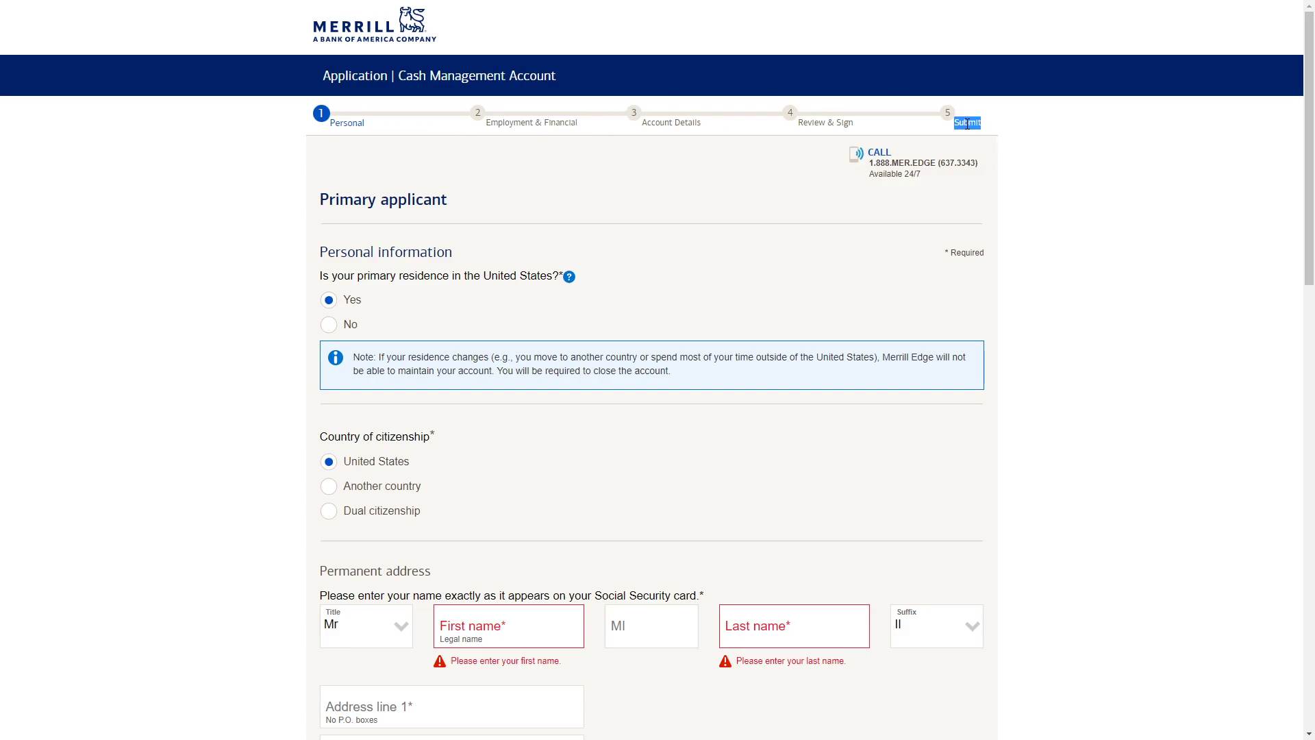
left_click(978, 284)
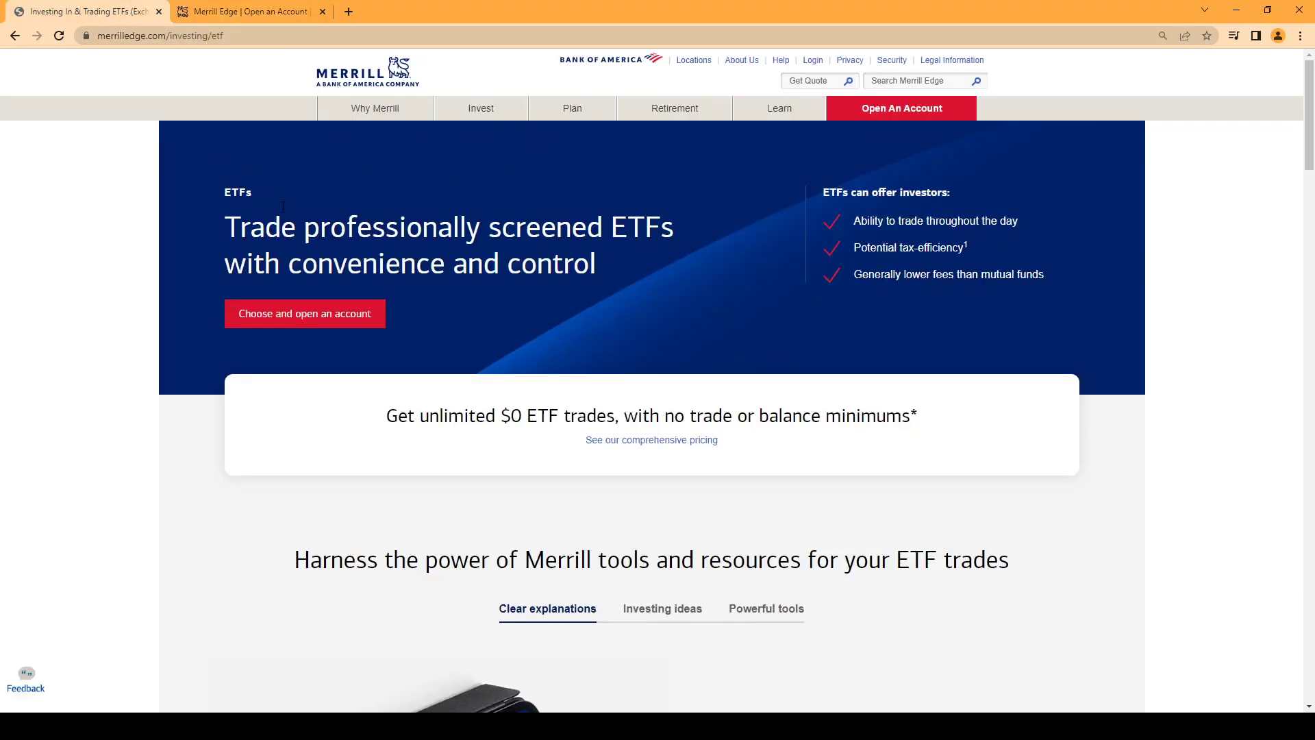
On the ETFs page, advance the tools carousel two slides to 'Power up your search for ETFs'
left_click(572, 60)
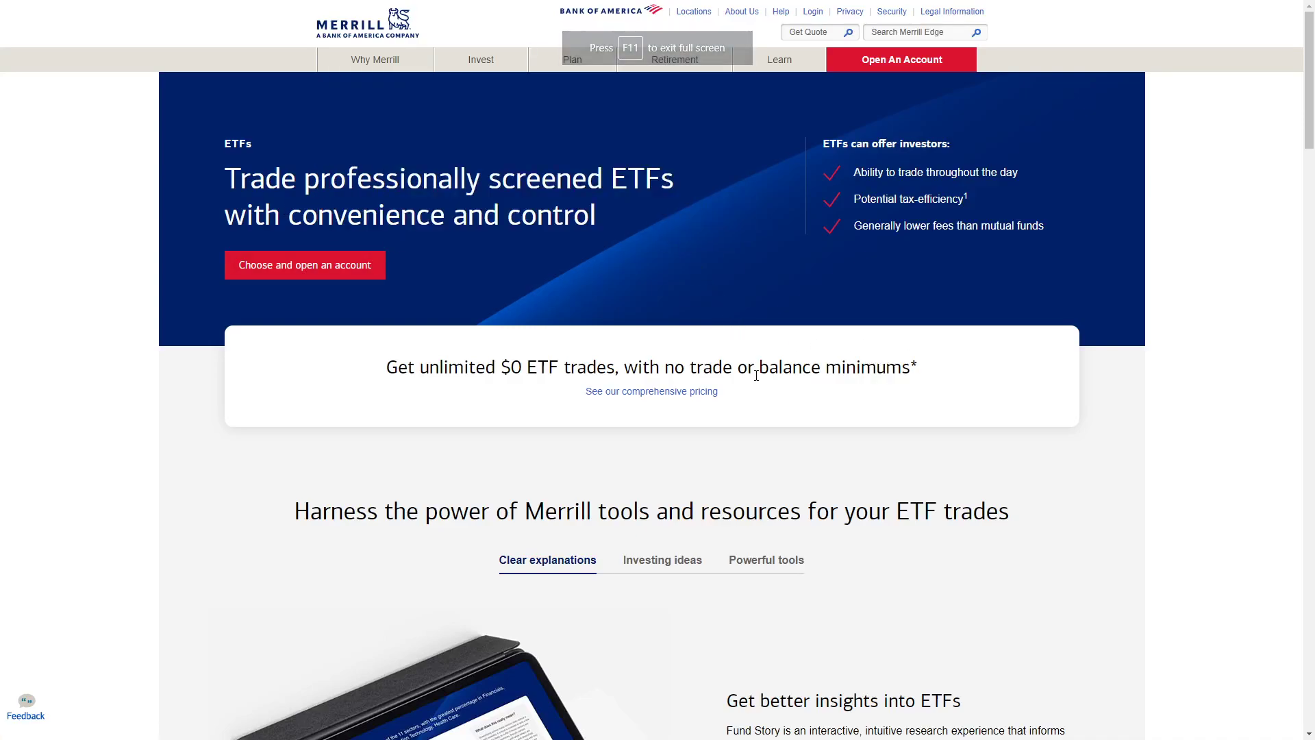
scroll(752, 455, "down", 1)
scroll(752, 454, "down", 8)
left_click(711, 432)
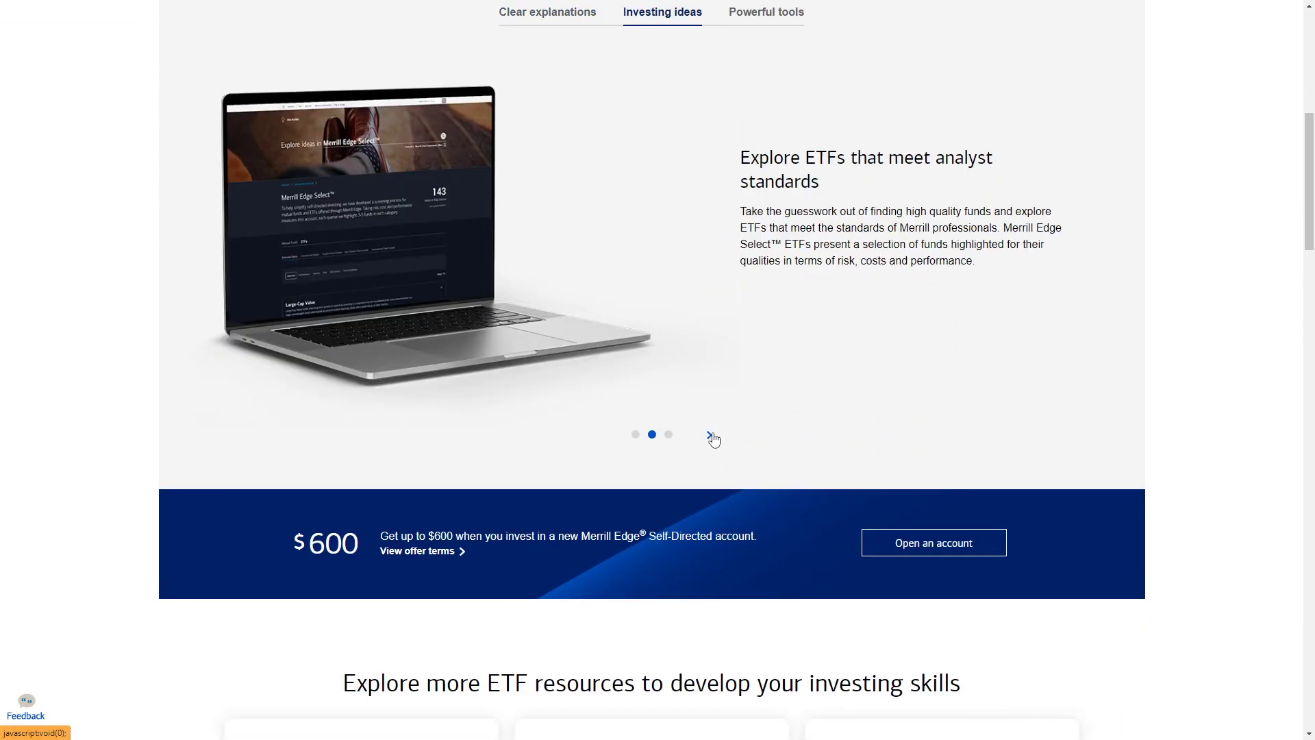
left_click(710, 431)
scroll(711, 436, "up", 8)
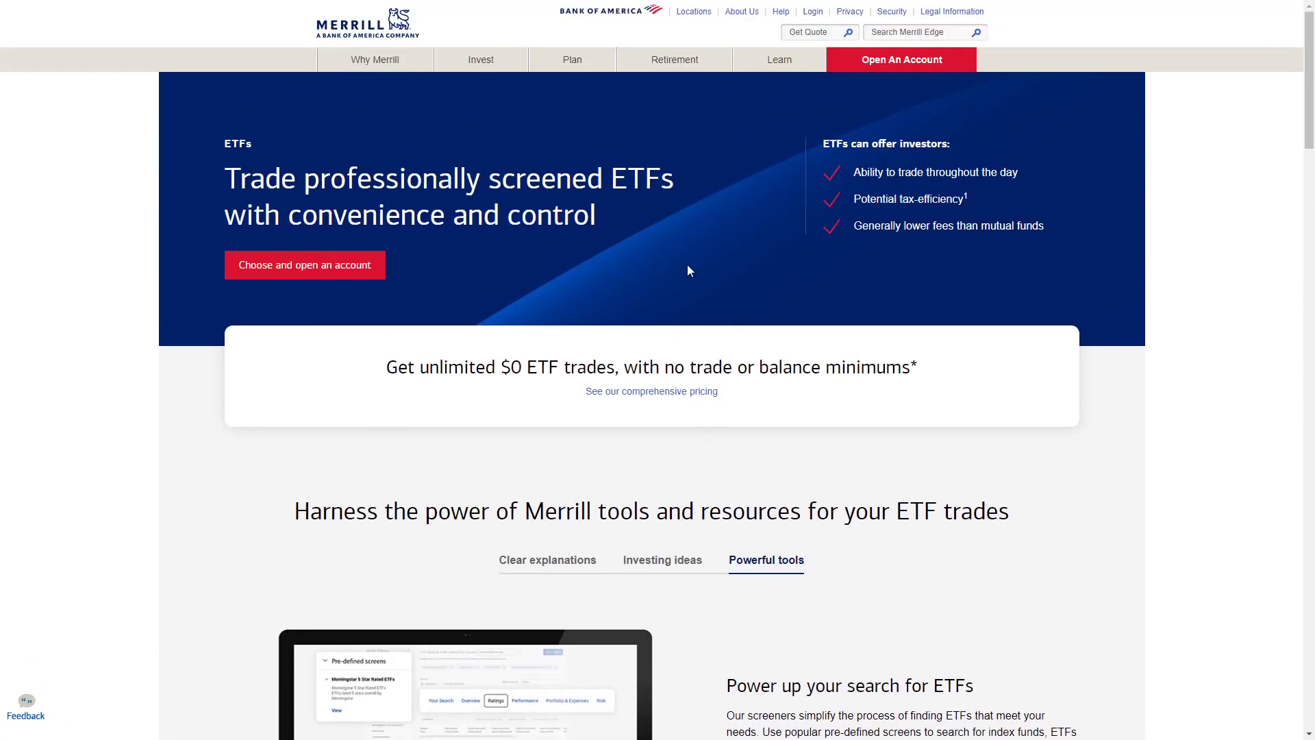